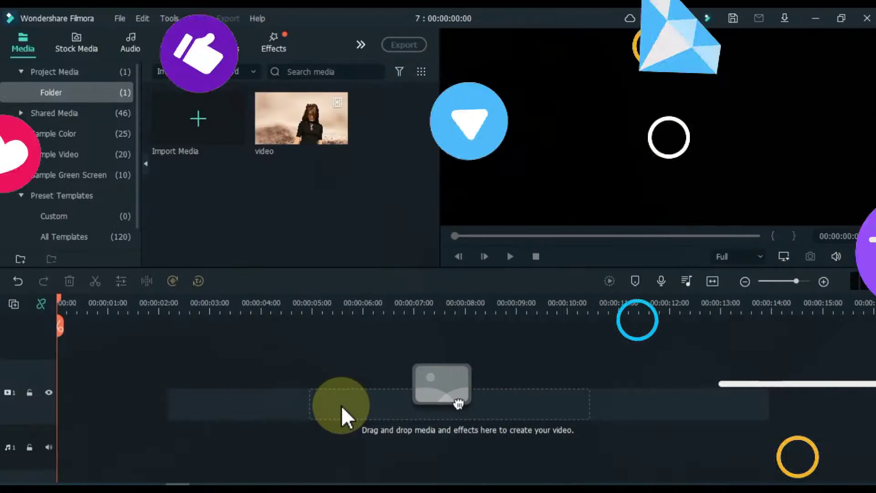
- Place the beach video on video track 1 and split it at about 00:00:02:10
left_click_drag(289, 146, 86, 390)
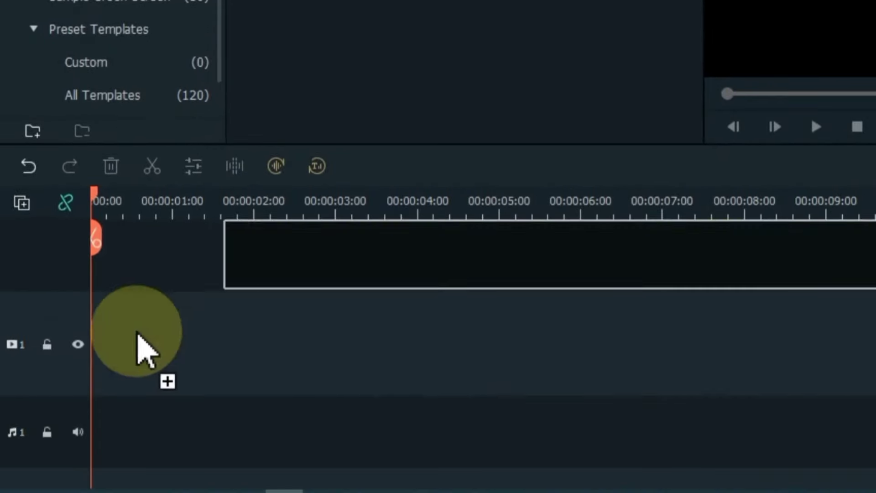
left_click_drag(137, 333, 87, 367)
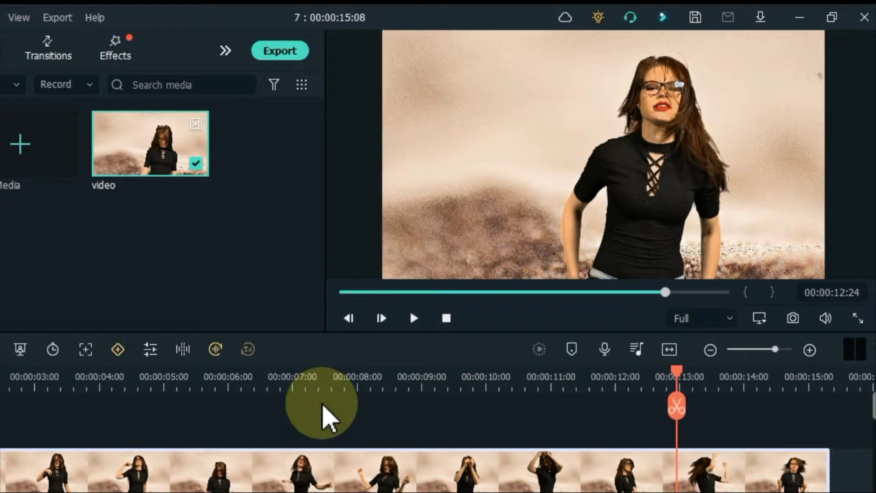
key("Home")
left_click_drag(61, 343, 177, 332)
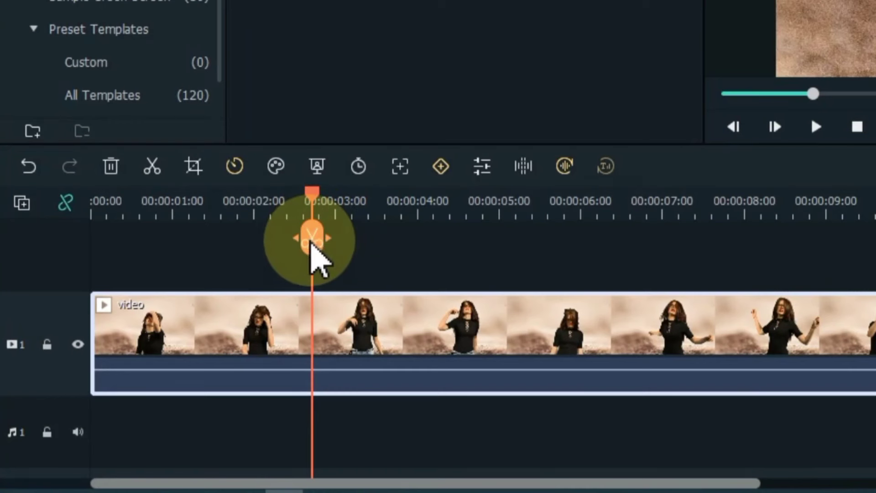
left_click(311, 242)
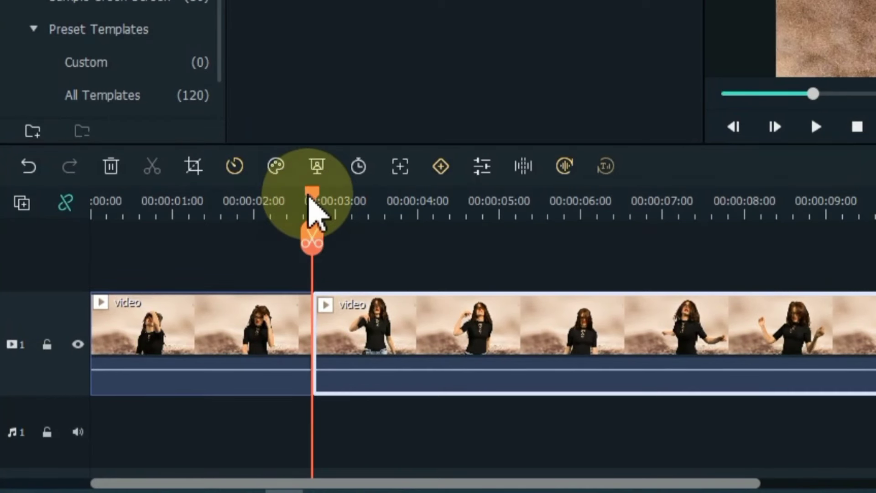
- Split the clip again at about 5, 6.5, 9, 10.5 and 12.5 seconds
left_click_drag(313, 197, 829, 190)
left_click(534, 223)
left_click(673, 223)
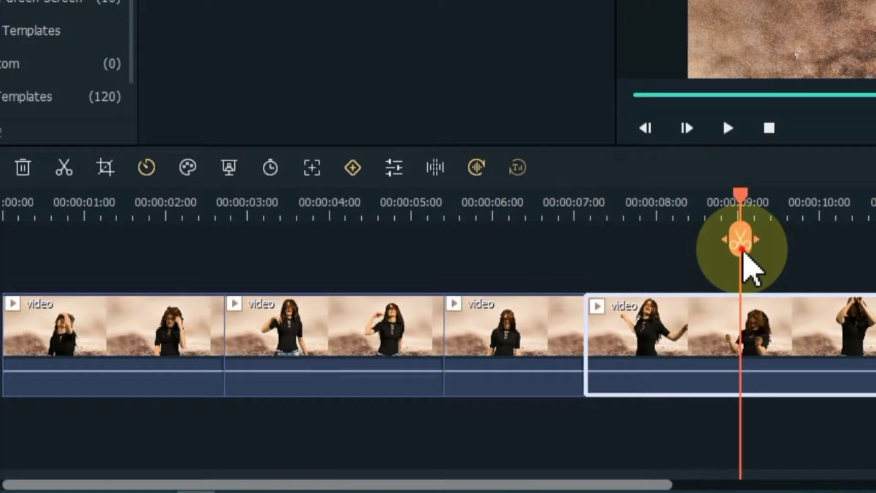
left_click(828, 240)
left_click_drag(712, 194, 805, 196)
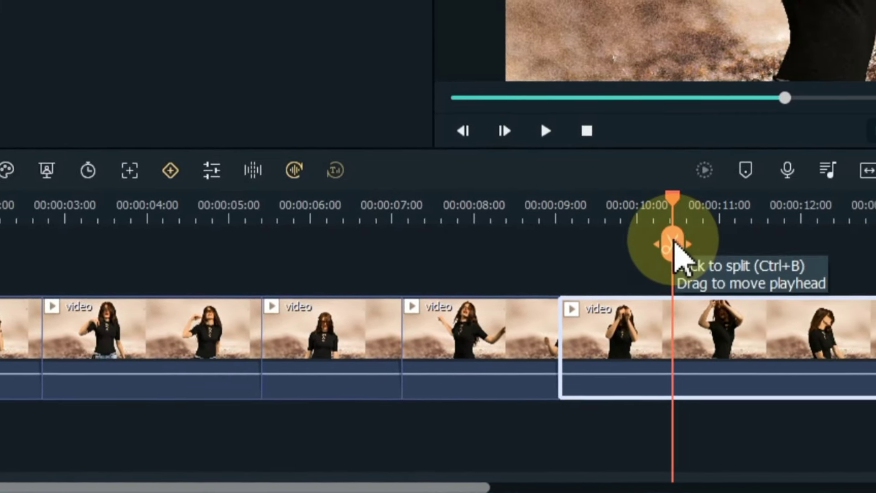
key("ctrl+b")
left_click_drag(626, 208, 783, 219)
left_click_drag(600, 219, 612, 219)
left_click(612, 249)
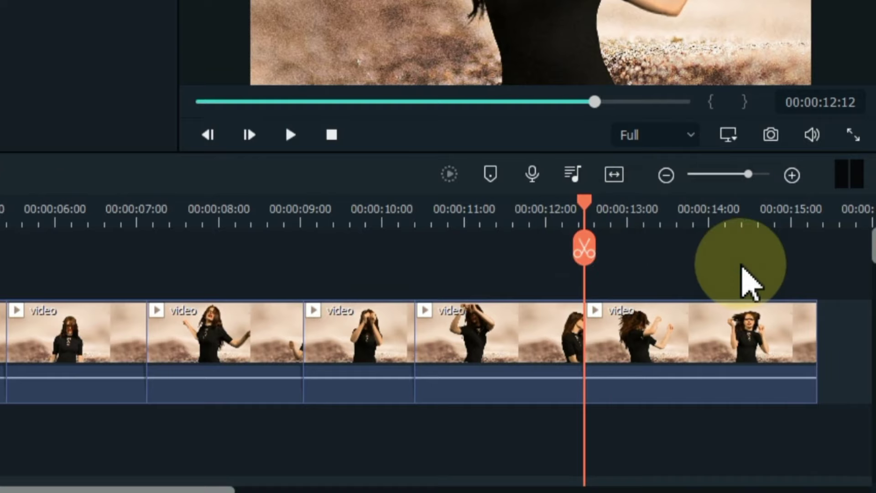
- Select all seven clips on track 1 and copy them
left_click_drag(836, 333, 39, 340)
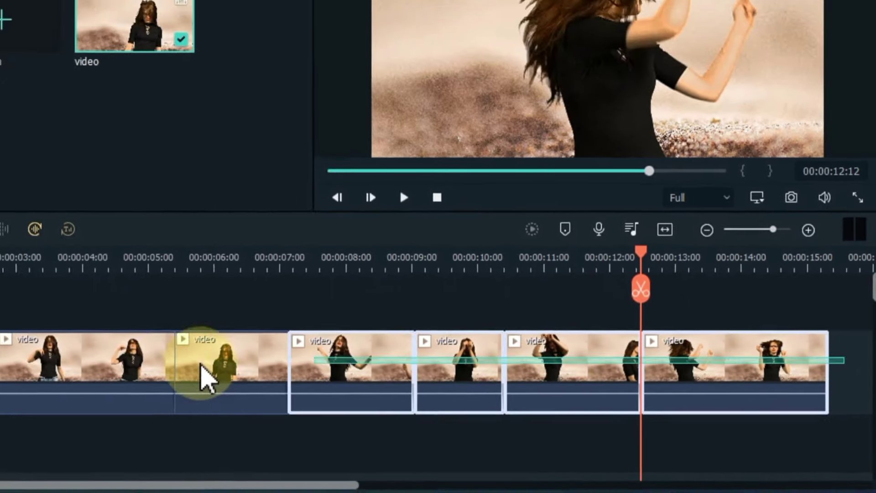
left_click_drag(207, 378, 14, 386)
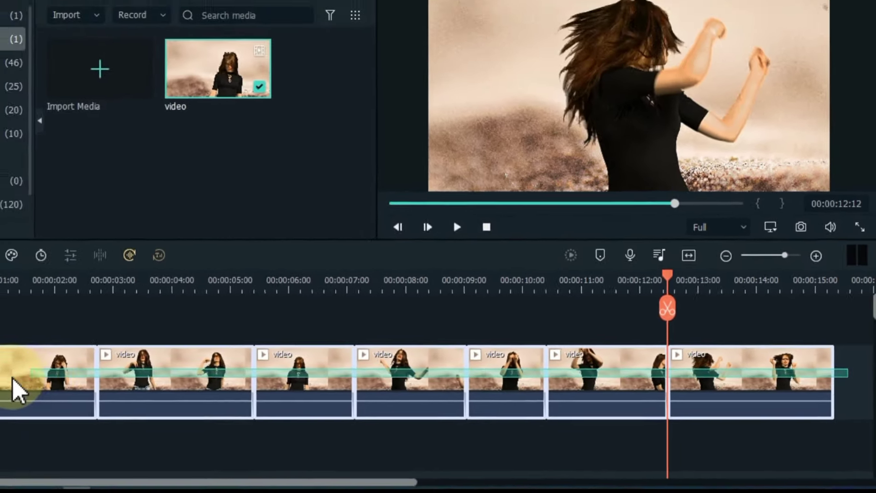
right_click(114, 397)
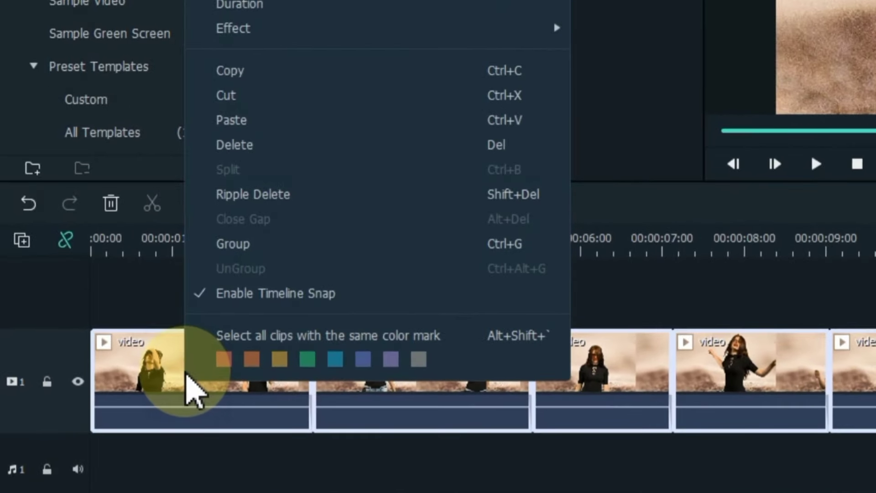
left_click(271, 89)
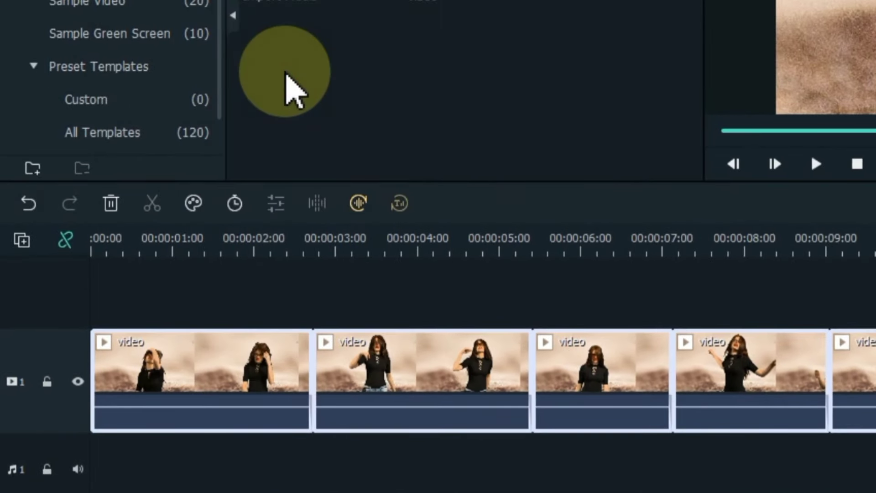
- Add a second video track and paste the copied clips onto it
left_click(22, 239)
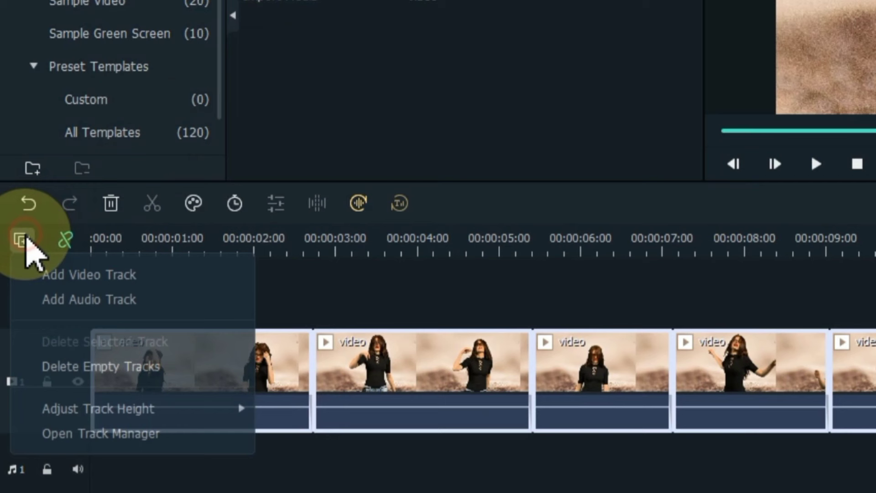
left_click(107, 276)
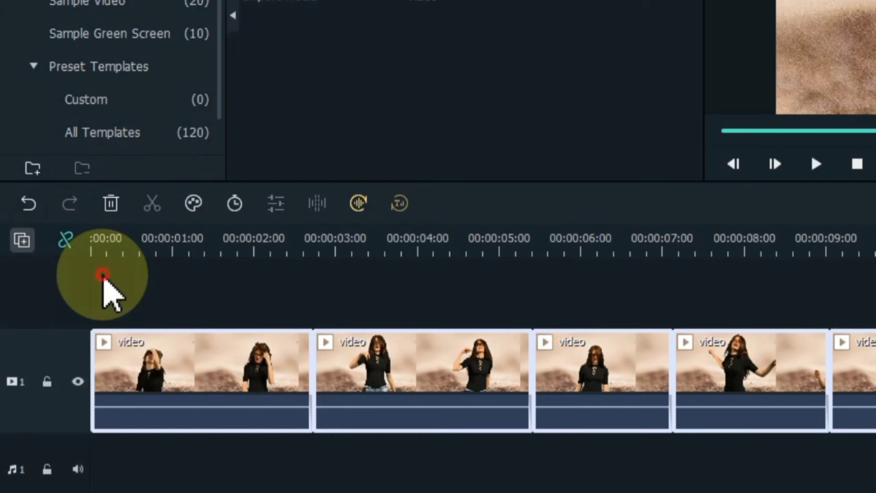
left_click(75, 342)
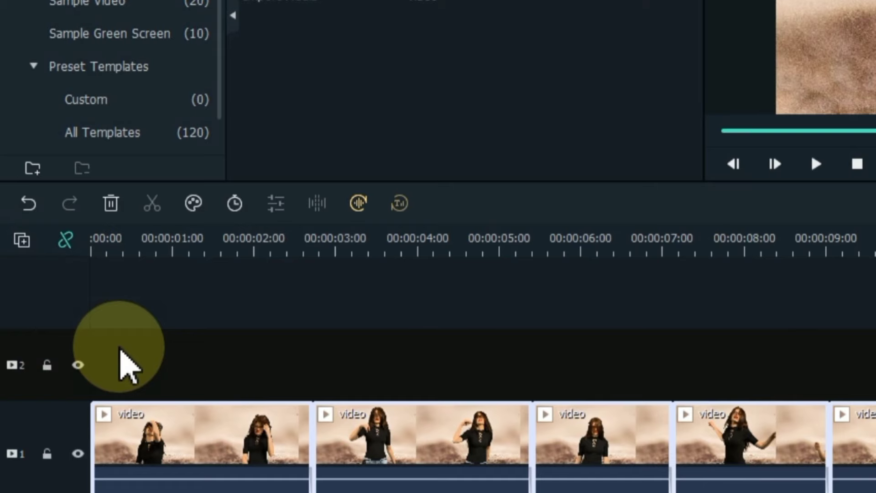
right_click(121, 351)
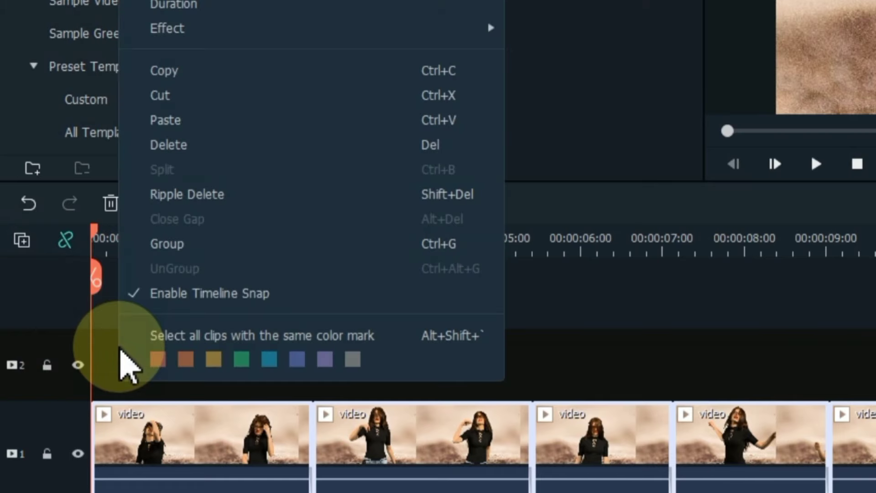
left_click(196, 131)
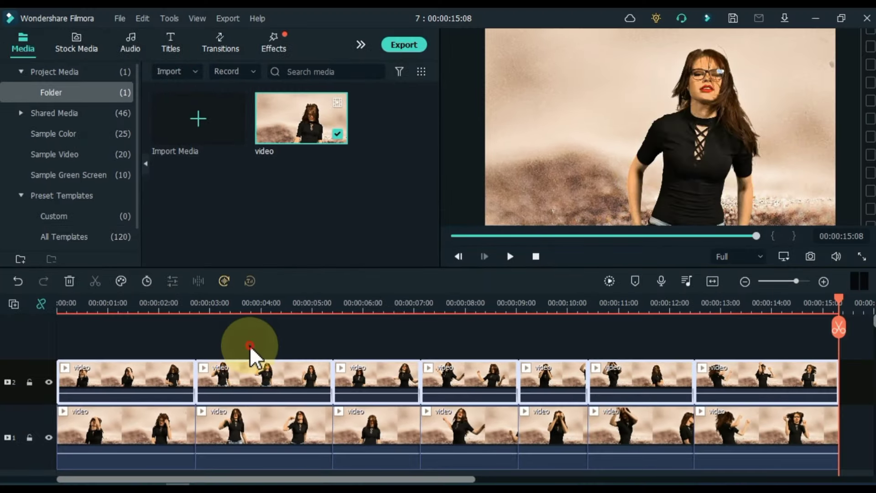
- Give the first track-2 clip a custom start keyframe at 150% scale and 0% opacity
left_click(250, 347)
key("Home")
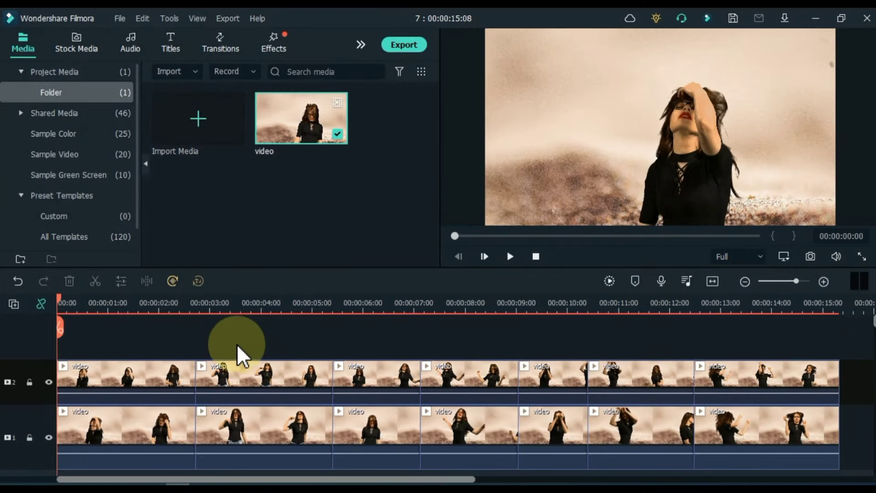
double_click(107, 371)
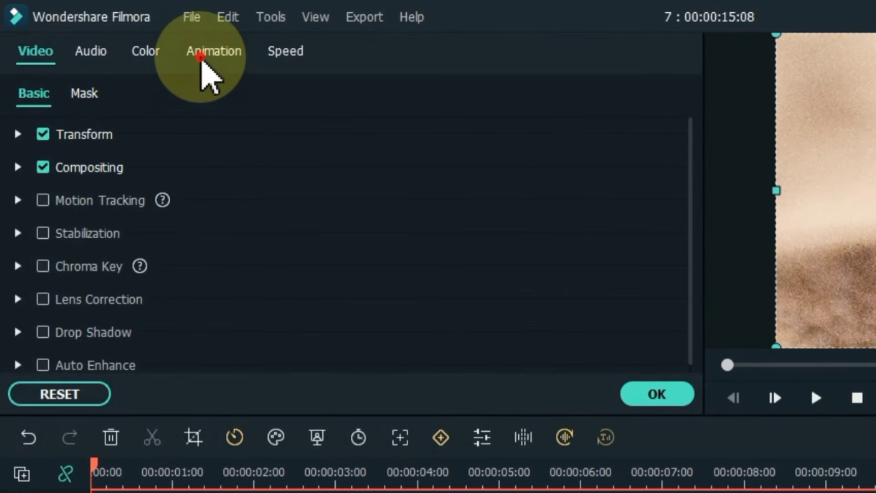
left_click(200, 54)
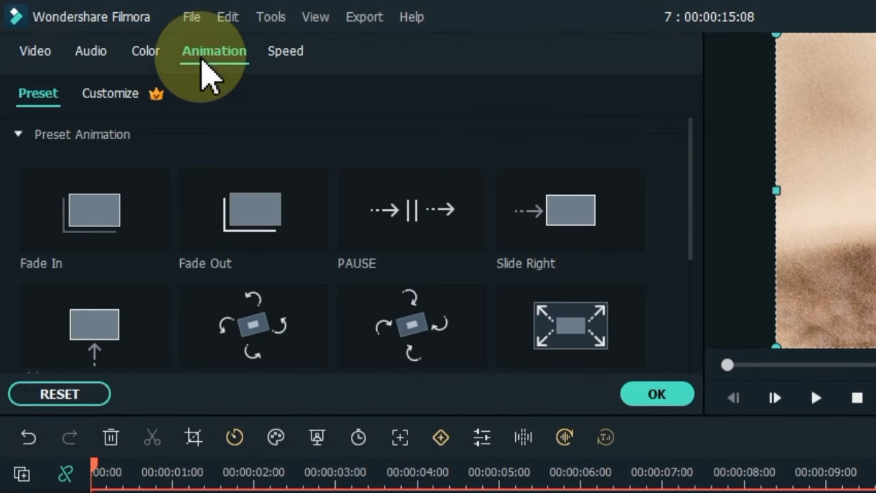
left_click(111, 100)
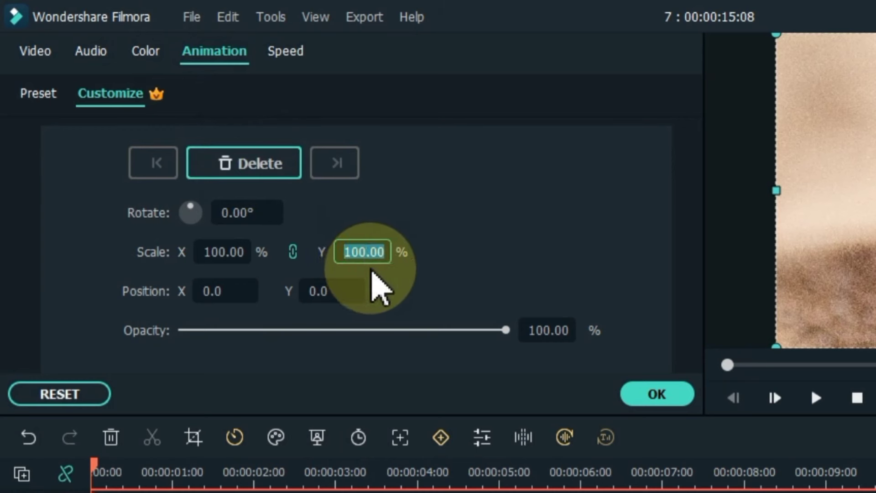
type("0")
key("Return")
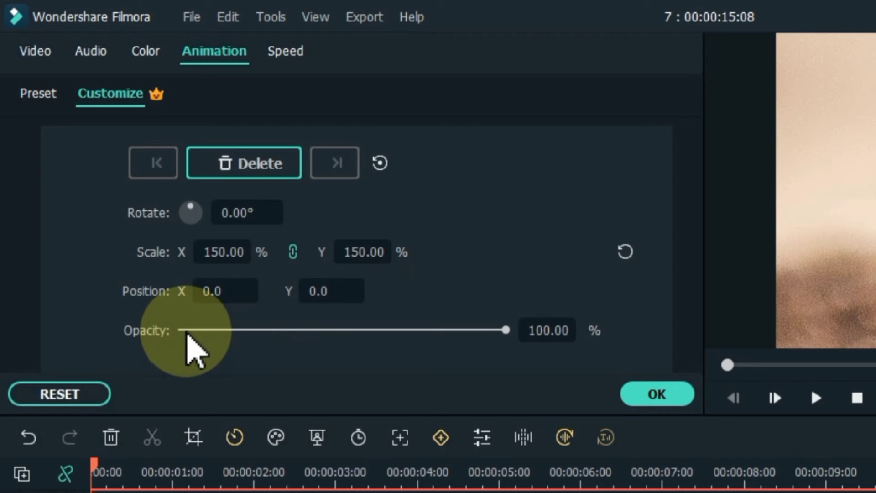
left_click(186, 330)
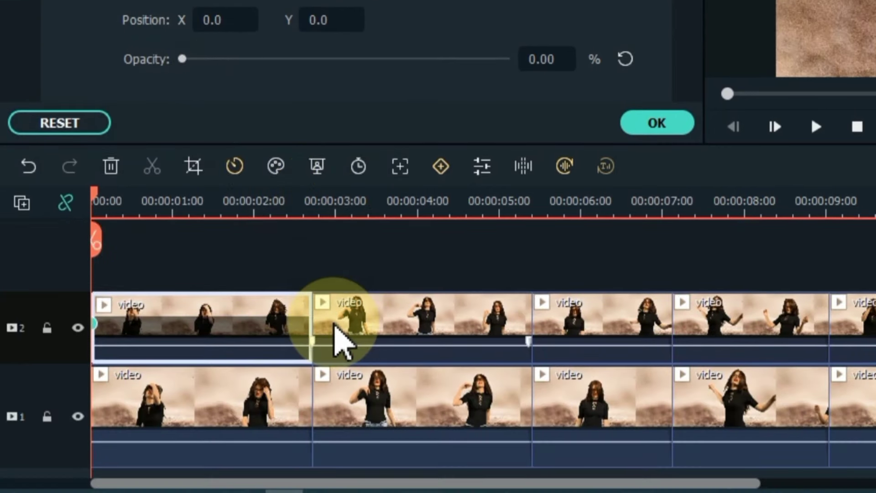
- Set the second and third track-2 clips to 150% scale and 0% opacity at their starts
left_click(333, 324)
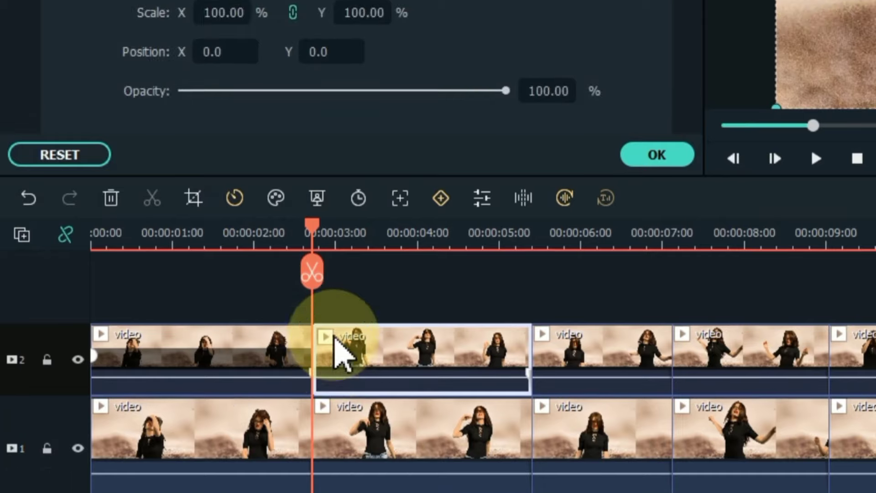
left_click(367, 0)
type("150")
key("Return")
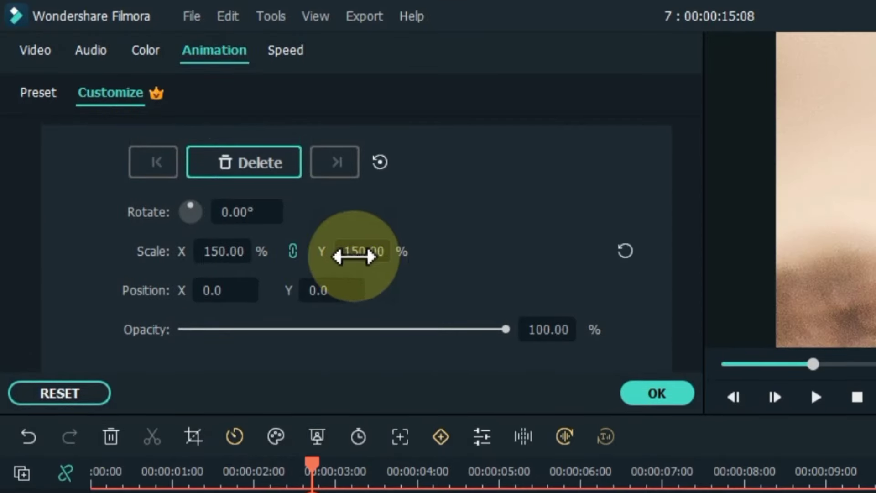
left_click(194, 329)
left_click(528, 492)
key("Down")
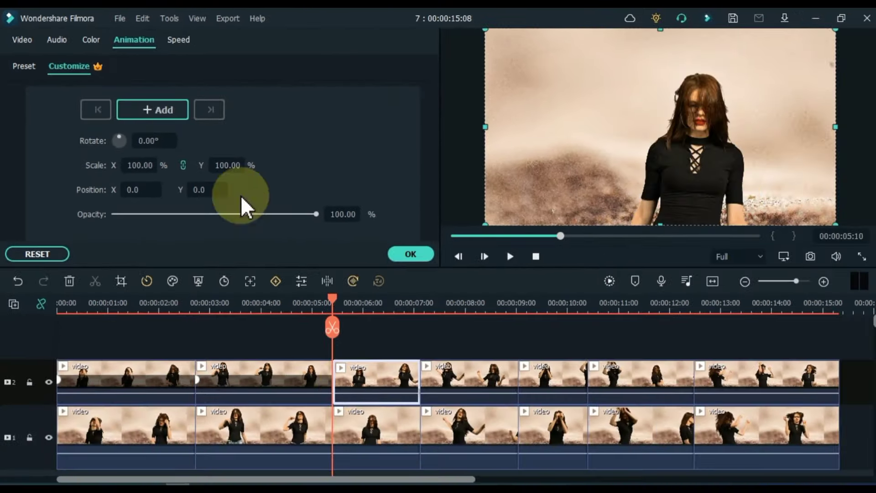
double_click(346, 238)
type("150")
key("Return")
left_click(172, 314)
- Set the fourth and fifth track-2 clips to 150% scale and 0% opacity at their starts
left_click(446, 385)
key("Down")
double_click(227, 165)
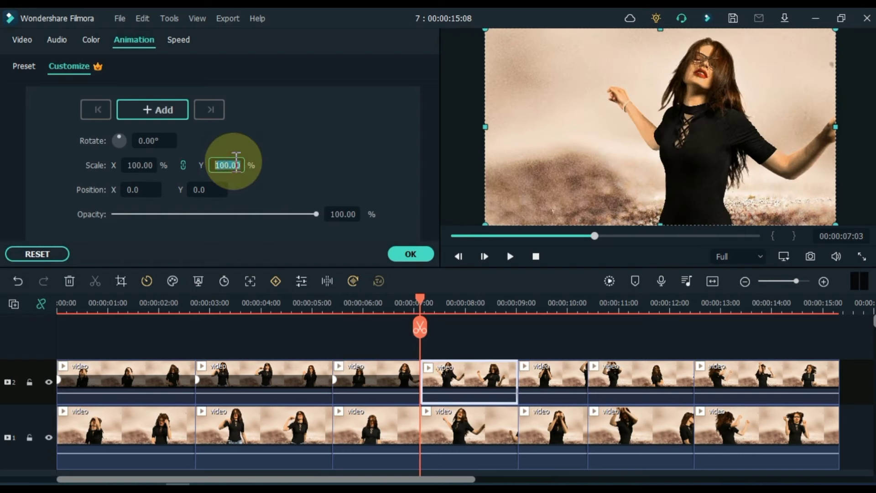
type("150")
key("Return")
left_click(116, 215)
left_click(541, 384)
key("Down")
double_click(227, 165)
type("150")
key("Return")
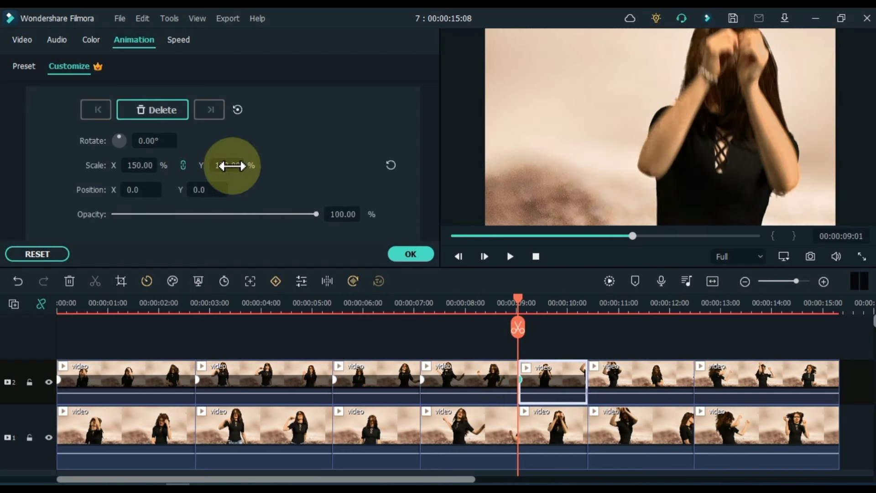
left_click(117, 214)
- Set the sixth and seventh track-2 clips to 150% scale and 0% opacity at their starts
left_click(641, 386)
key("Down")
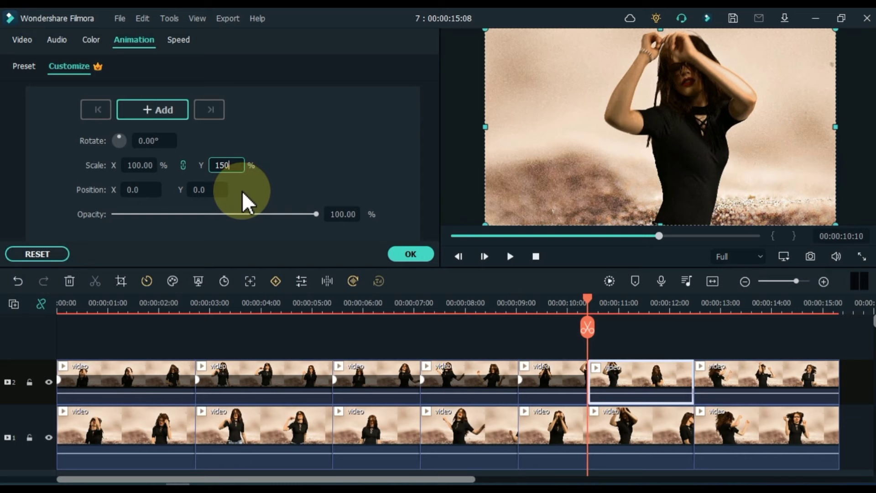
key("Return")
left_click(116, 214)
left_click(753, 385)
key("Down")
double_click(227, 164)
type("150")
key("Return")
left_click(114, 214)
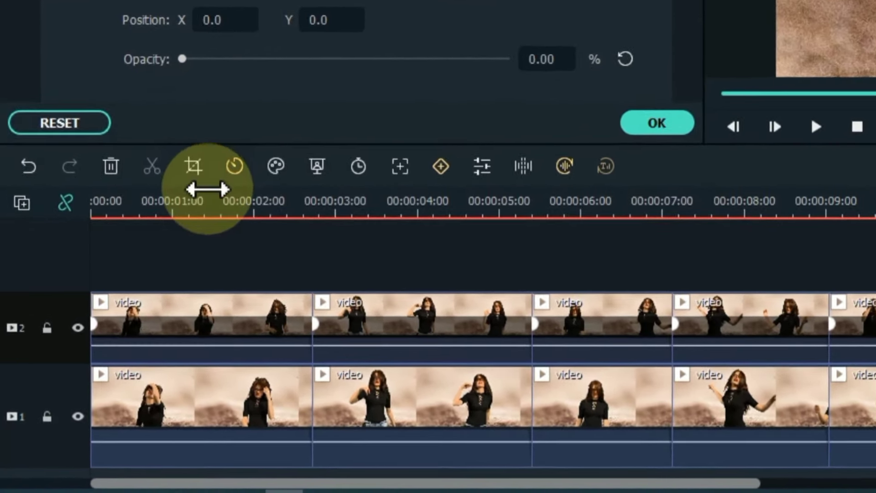
- End the first overlay clip's animation at 100% scale and opacity on its last frame
left_click(205, 195)
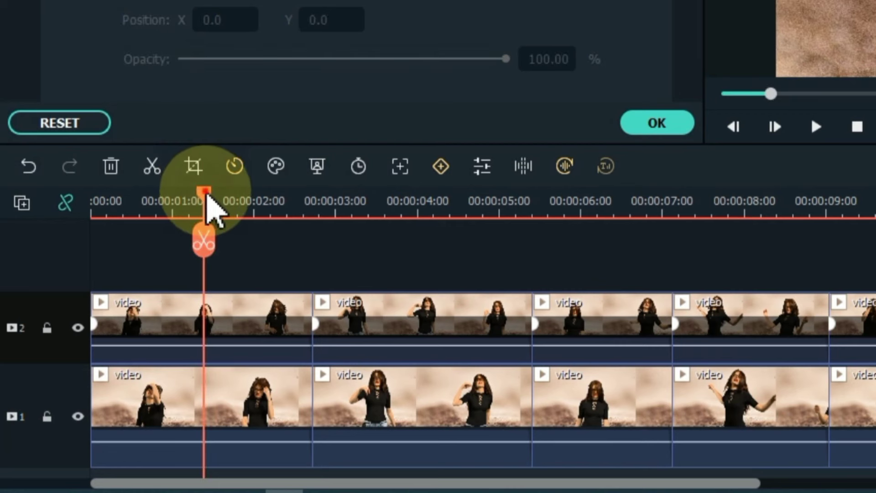
left_click_drag(207, 202, 282, 215)
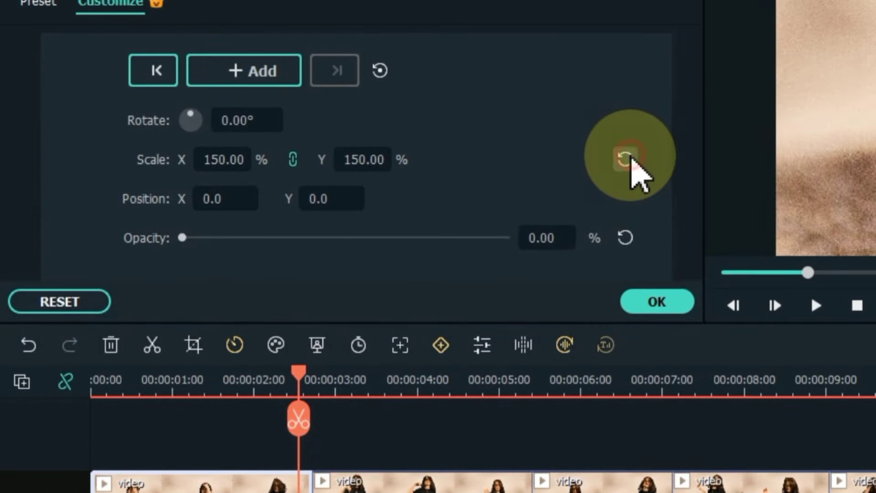
left_click(626, 159)
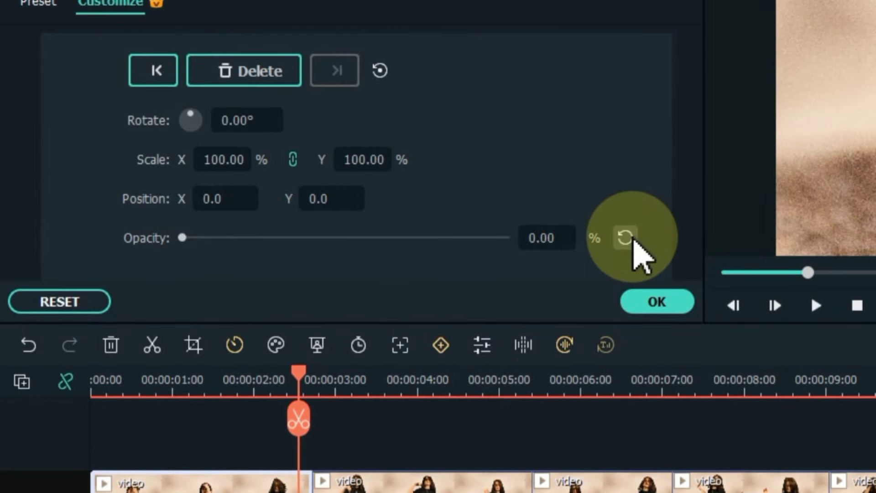
left_click(626, 237)
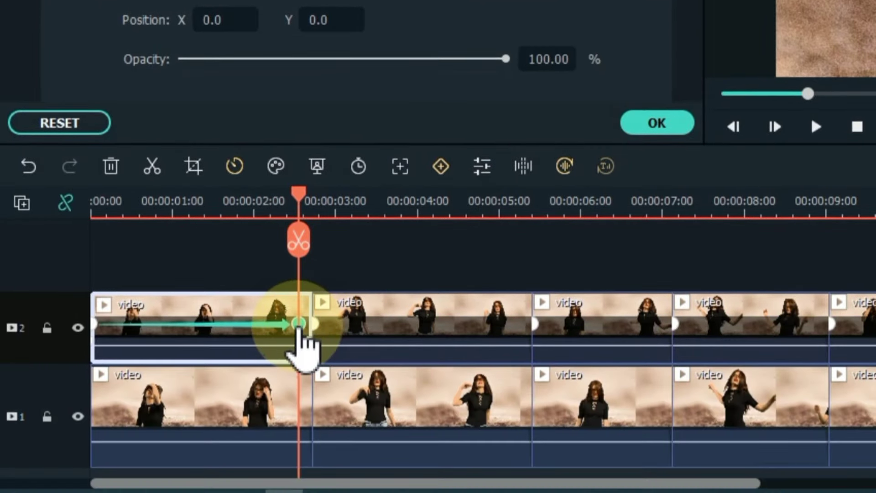
left_click_drag(305, 326, 311, 324)
- Add end keyframes at 100% scale and opacity to the second and third overlay clips
left_click(504, 246)
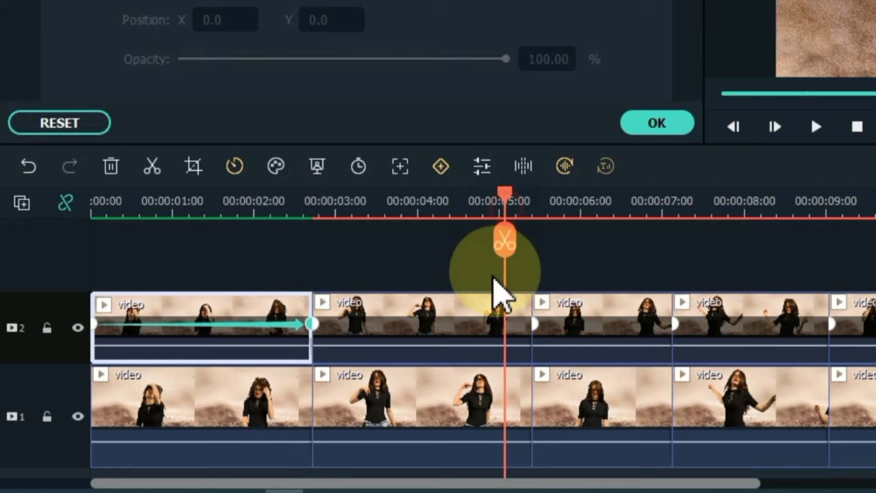
left_click(495, 335)
left_click(554, 62)
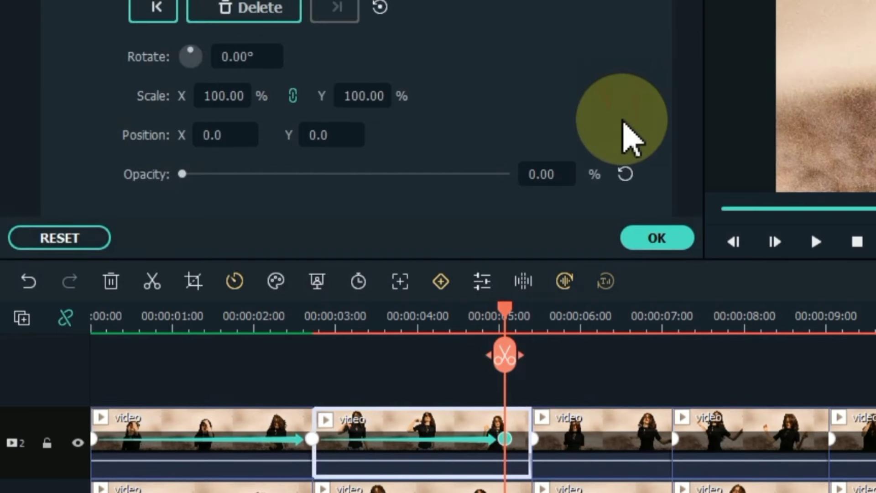
left_click(625, 174)
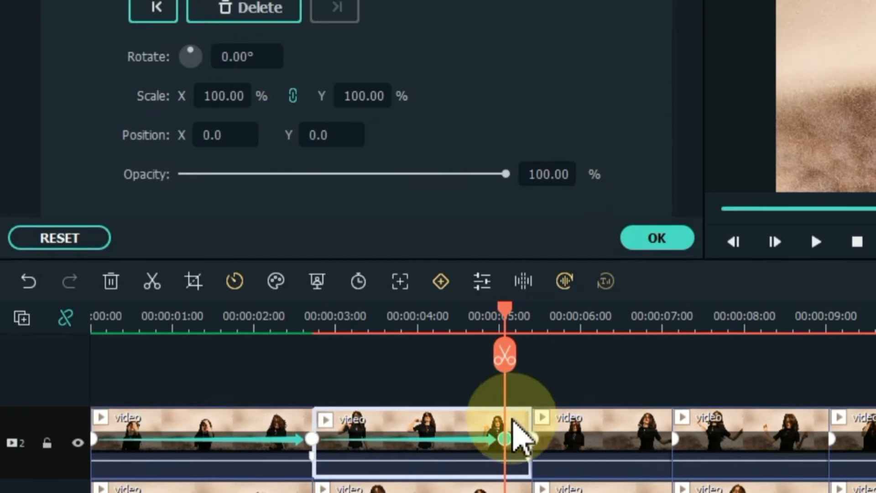
left_click_drag(527, 442, 605, 454)
left_click(649, 439)
left_click(658, 313)
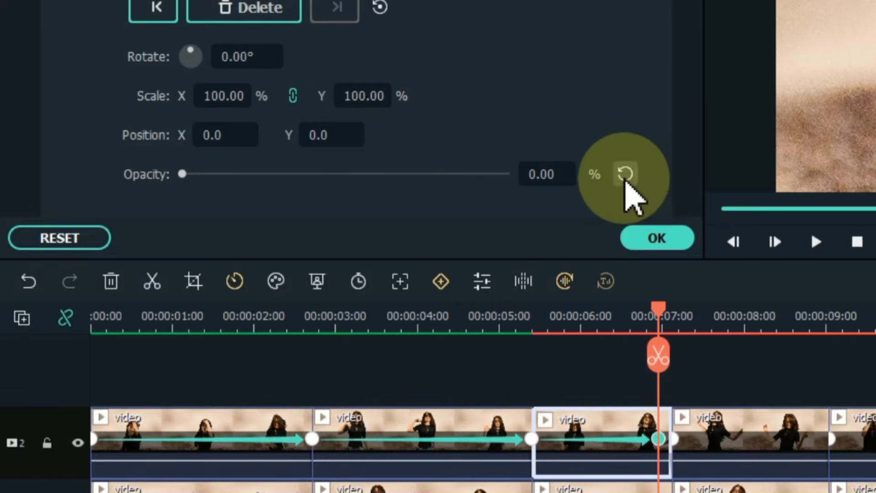
- Add 100% end keyframes to the remaining overlay clips and confirm the animation settings
left_click(626, 174)
left_click(794, 451)
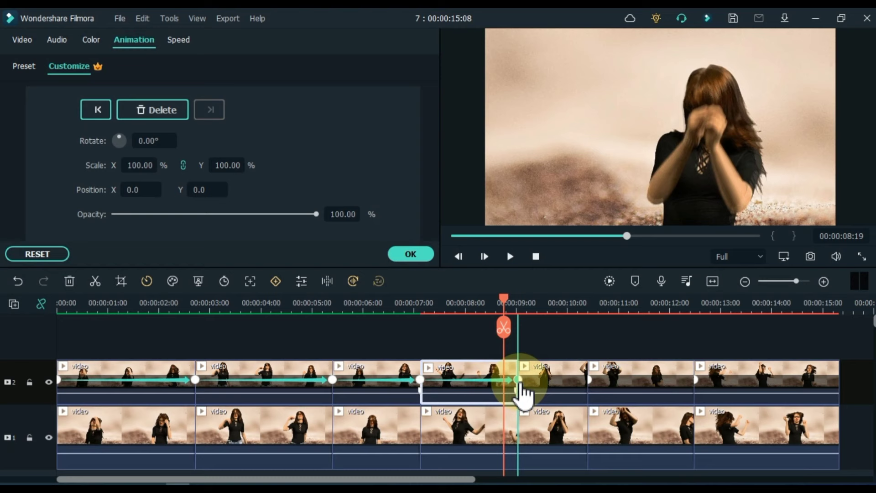
left_click(522, 381)
left_click(675, 304)
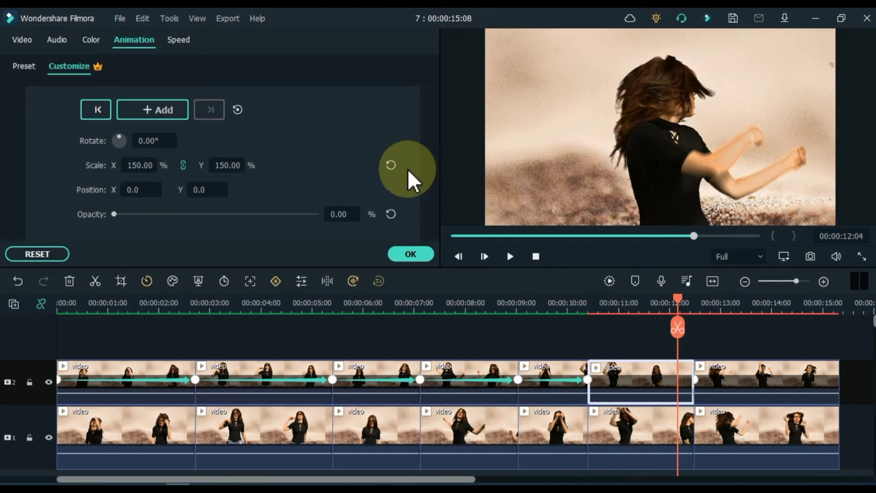
left_click(827, 303)
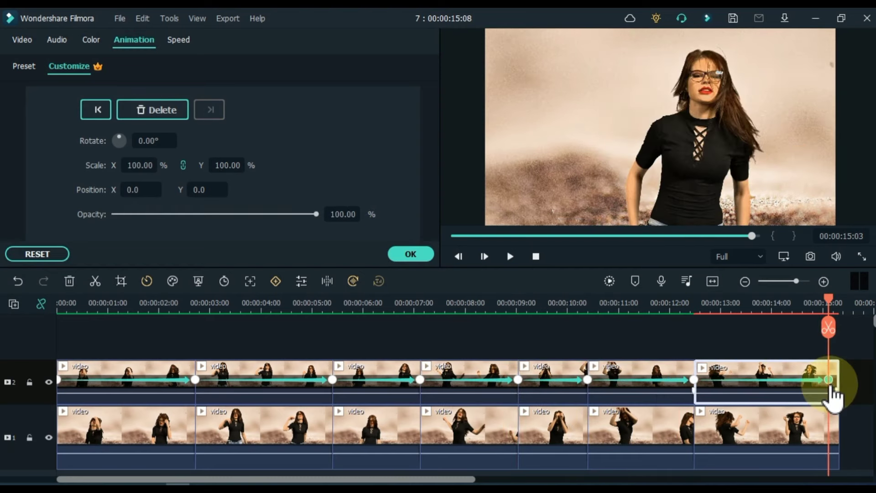
left_click_drag(828, 380, 838, 380)
left_click(419, 258)
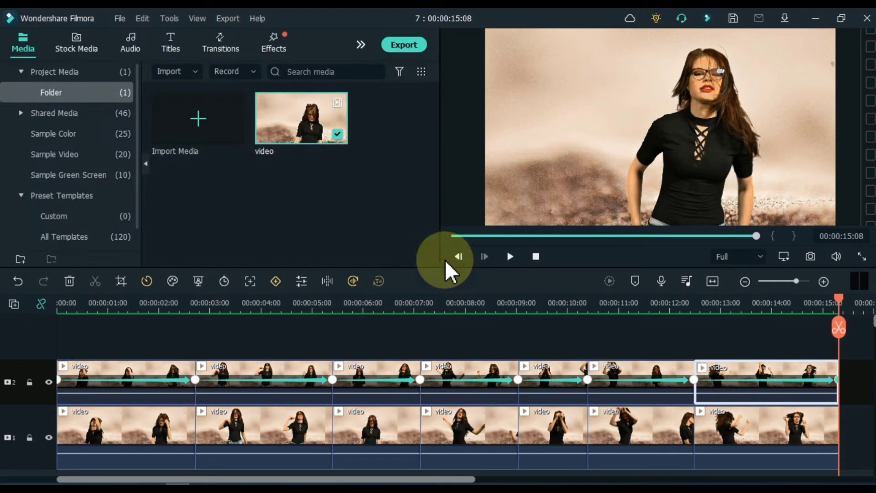
- Rewind to 00:00:00:00 and play back the animated beach video
left_click_drag(739, 302, 5, 302)
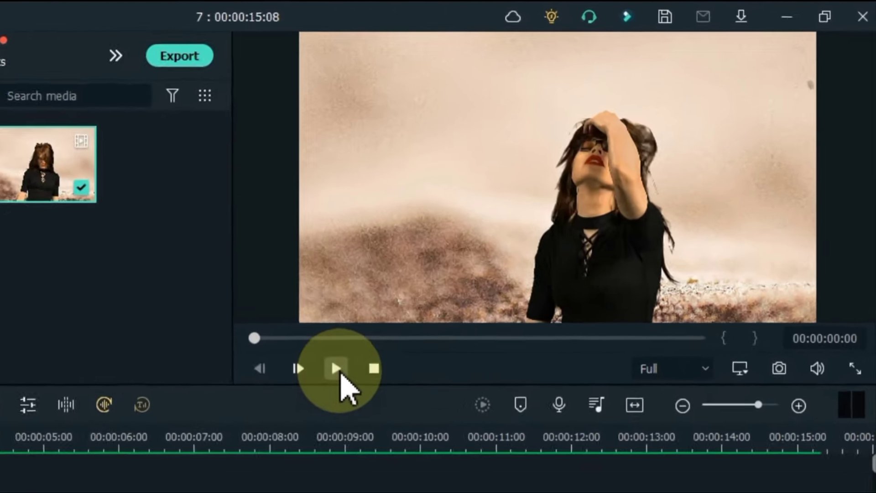
left_click(339, 372)
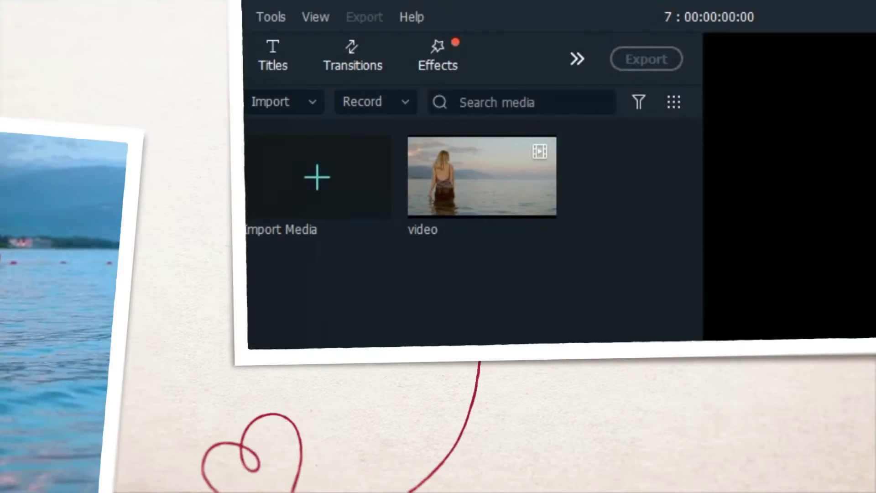
- Place the sea clip on video track 1, preview it, and split it at 2 seconds
left_click_drag(487, 203, 63, 343)
key("space")
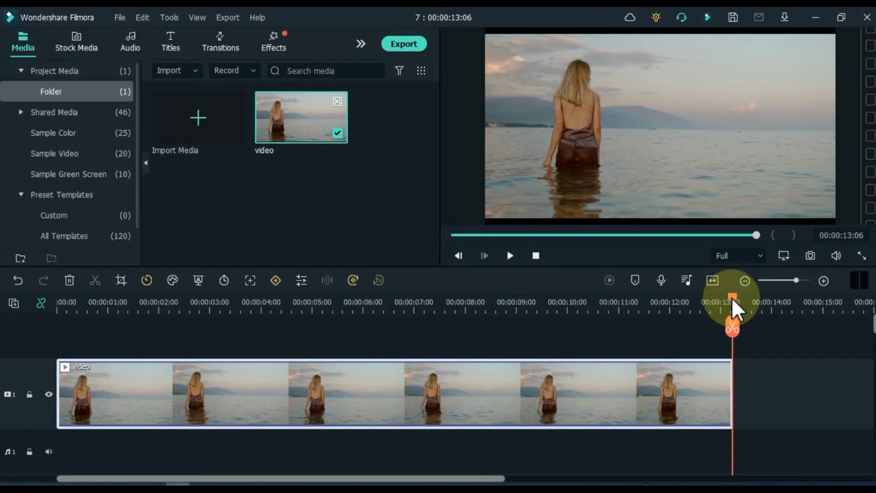
left_click_drag(732, 302, 108, 307)
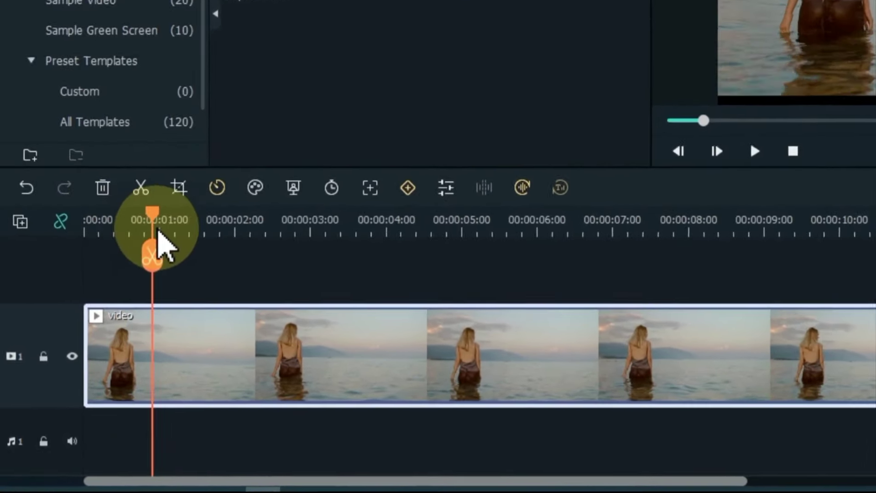
left_click_drag(158, 228, 764, 219)
left_click(259, 238)
- Split the clip at 4, 6, 8, 10 and 12 seconds, then rewind to the start
left_click(430, 235)
left_click(597, 238)
left_click(753, 239)
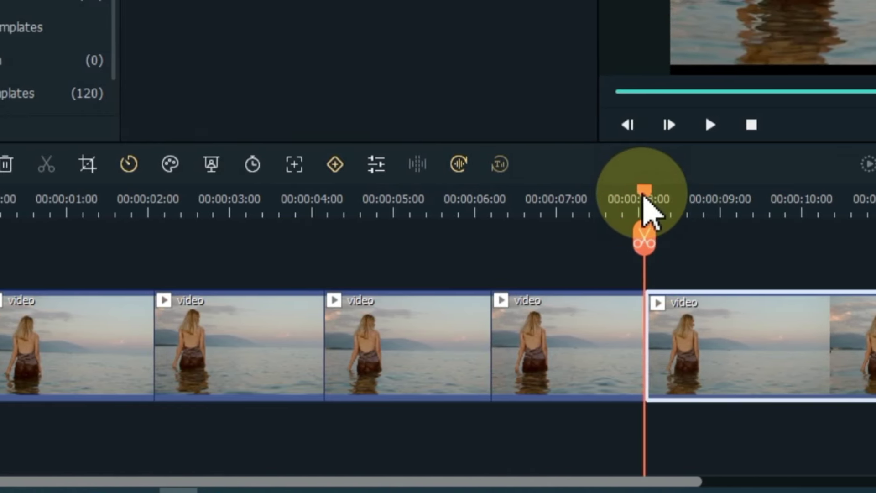
left_click_drag(695, 205, 860, 226)
left_click(653, 235)
left_click_drag(653, 192, 842, 192)
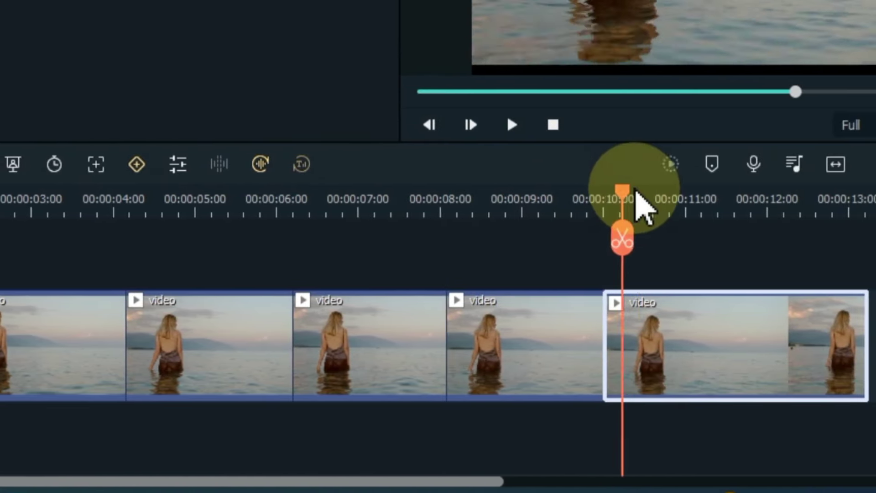
left_click(644, 244)
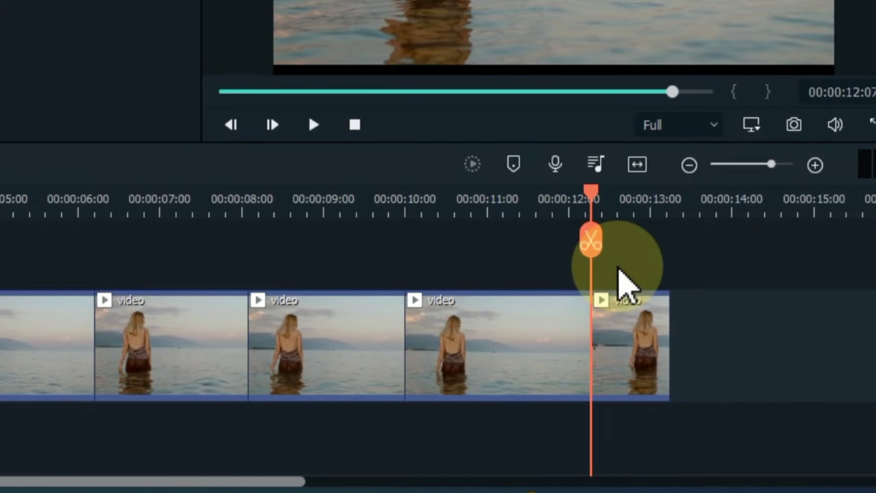
left_click_drag(650, 201, 266, 222)
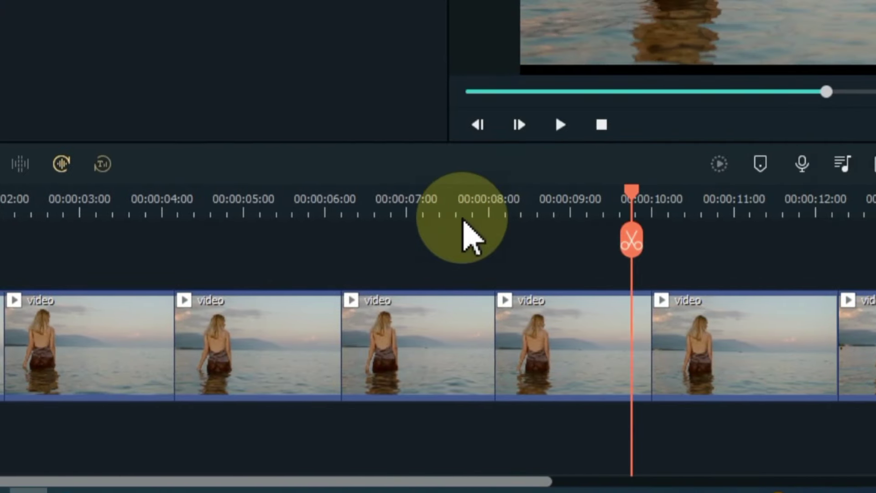
left_click_drag(463, 233, 0, 234)
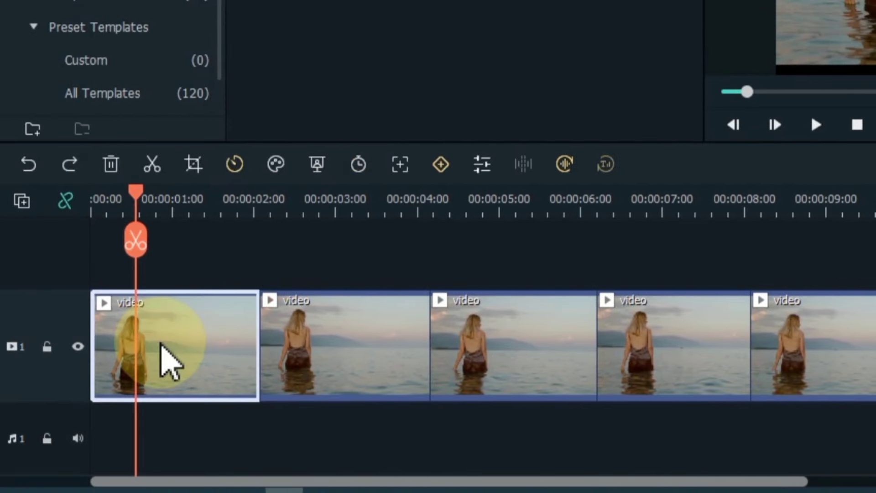
- Give the first beach clip piece the Epic colour-correction preset
mouse_move(284, 167)
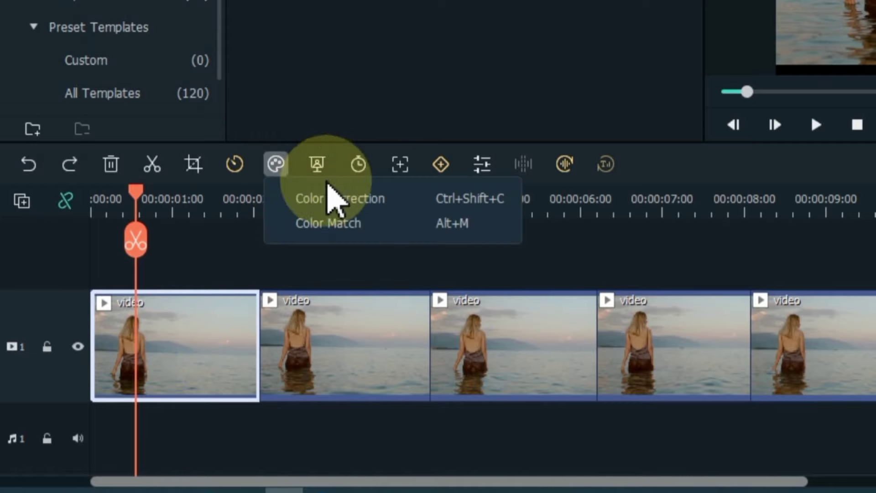
left_click(365, 200)
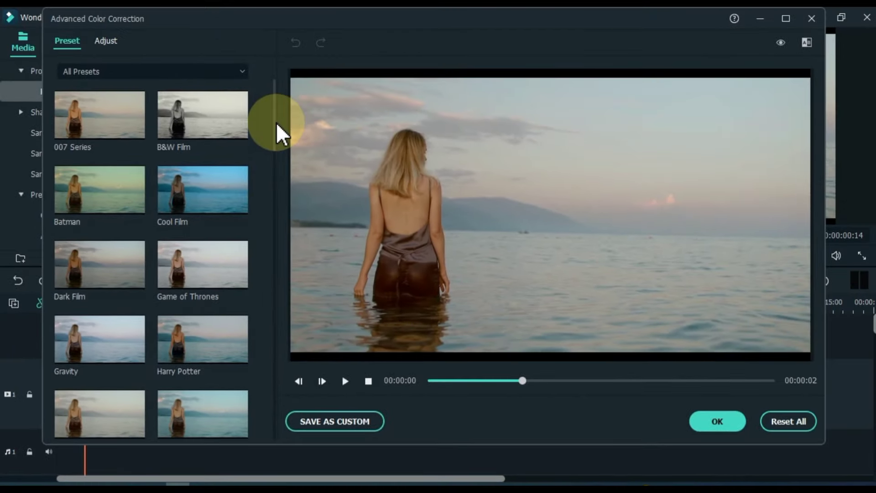
left_click_drag(279, 137, 276, 279)
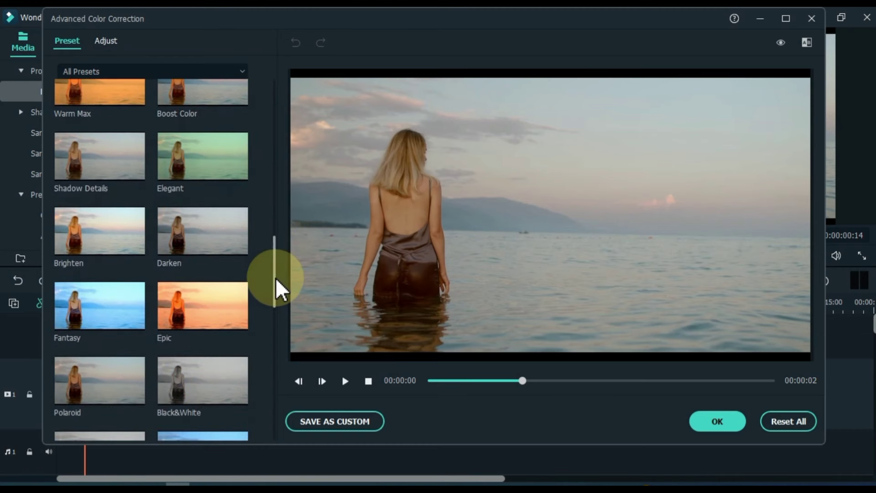
left_click(204, 322)
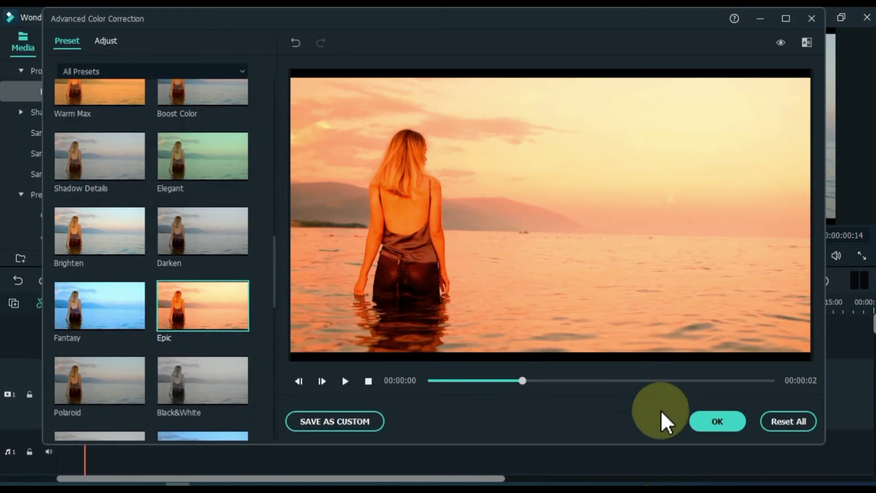
left_click(710, 423)
- Apply the B&W Film preset to the second clip piece
left_click(189, 299)
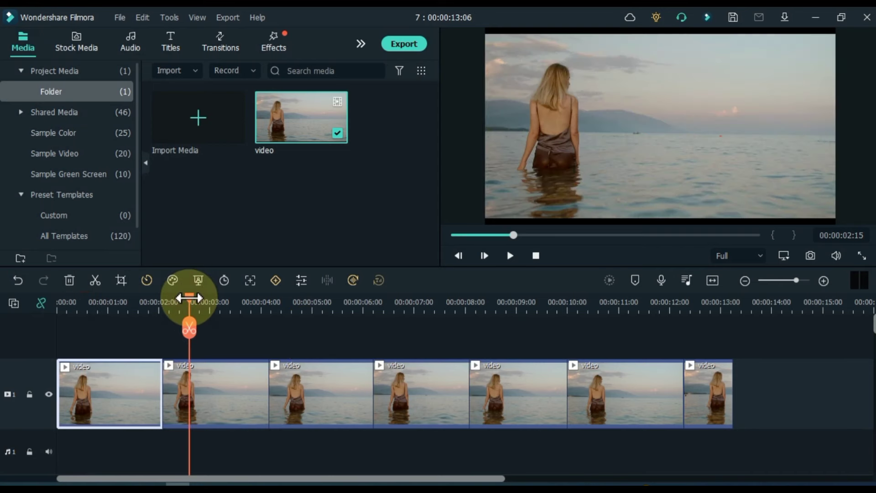
left_click(214, 387)
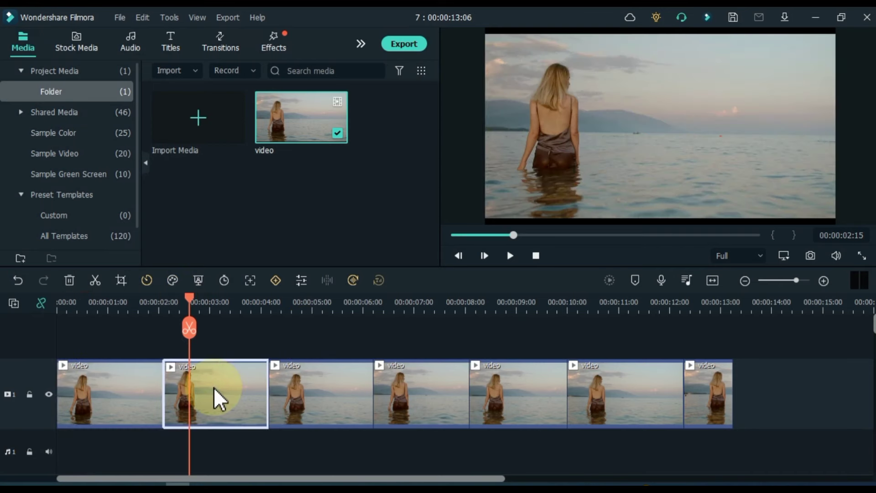
left_click(173, 279)
left_click(220, 301)
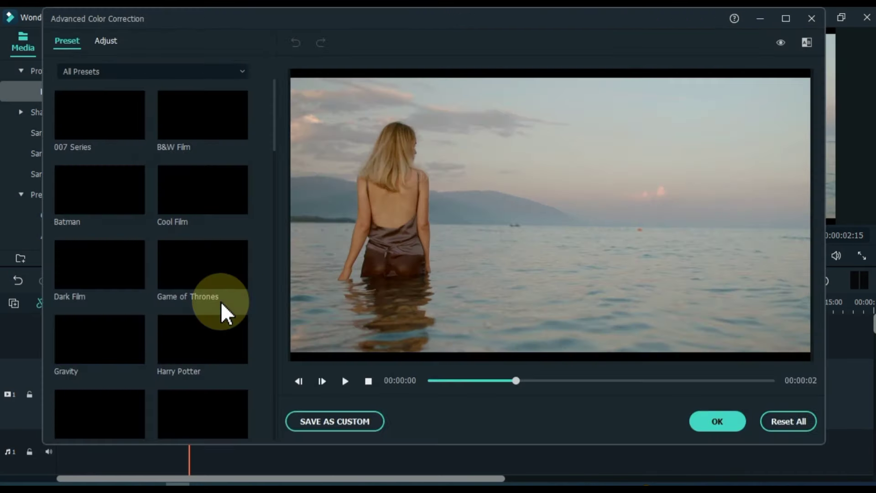
double_click(218, 136)
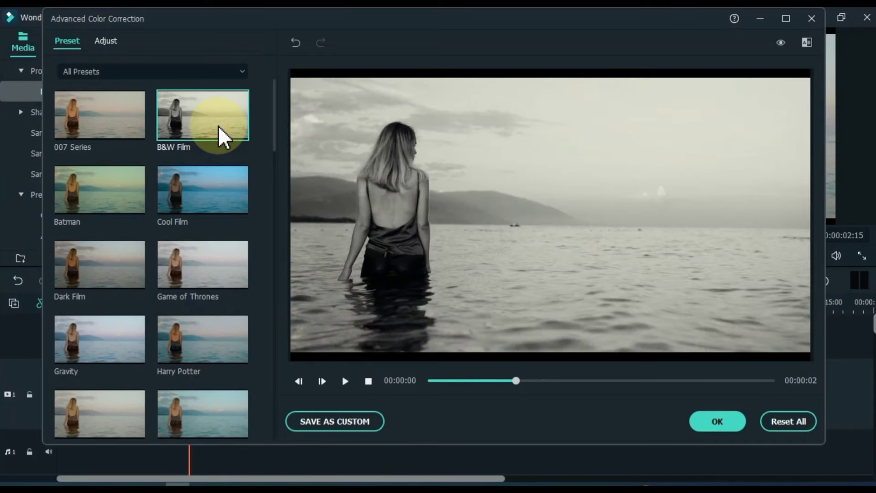
left_click(718, 421)
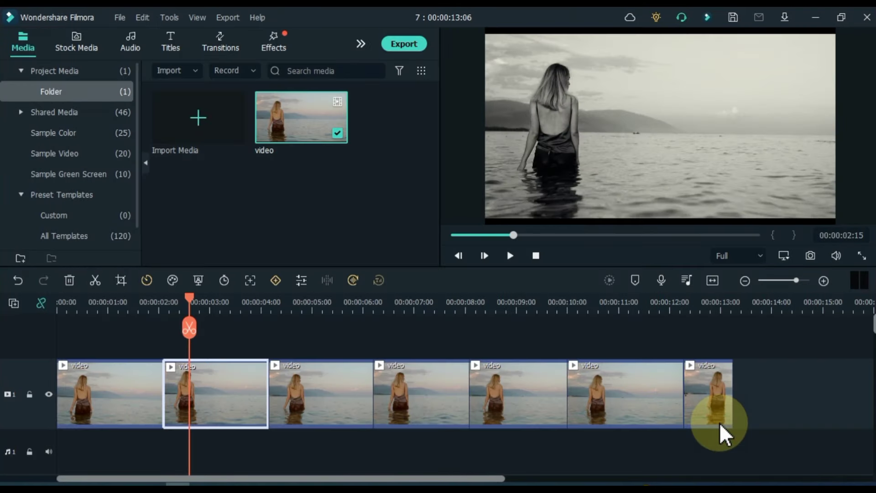
- Apply the Brighten preset to the third clip piece
left_click(322, 302)
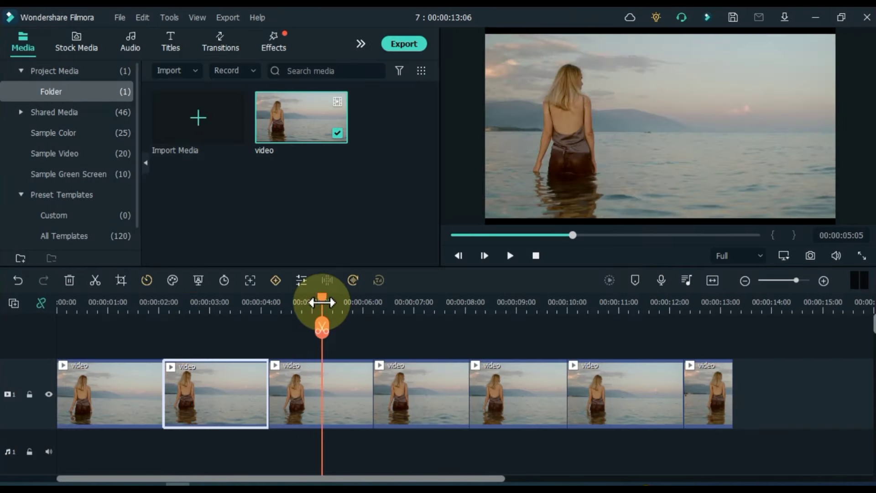
left_click(172, 280)
scroll(209, 307, "down", 10)
left_click(99, 294)
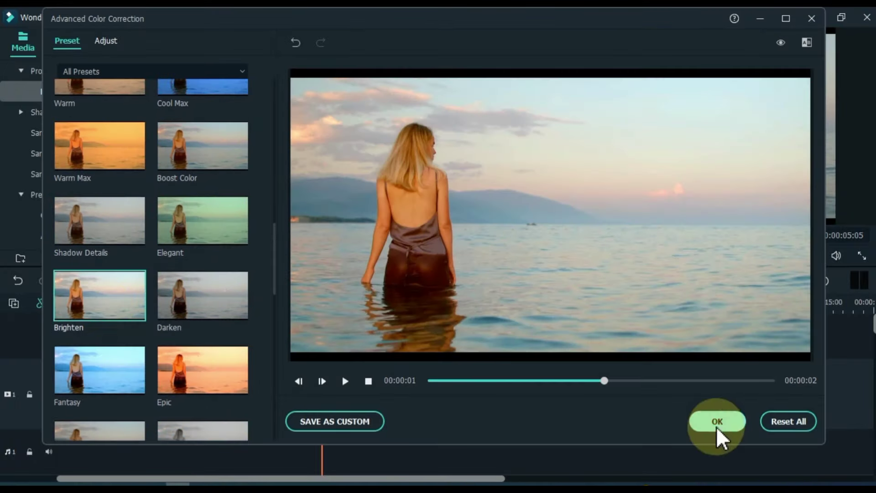
left_click(717, 421)
- Apply the Warm Max preset to the fourth clip piece
left_click(420, 368)
left_click(172, 289)
left_click(211, 300)
left_click_drag(274, 178, 276, 206)
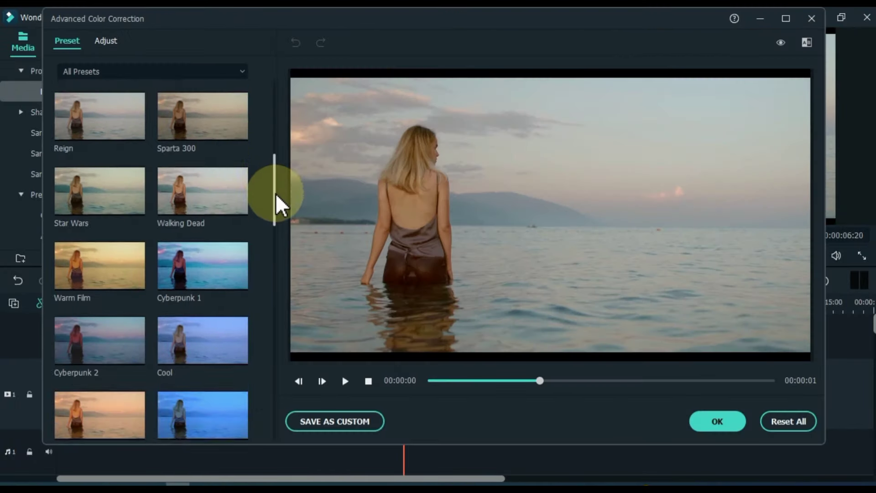
scroll(98, 326, "down", 4)
left_click(98, 327)
left_click(720, 427)
- Apply the Cool Max preset to the fifth clip piece
left_click(505, 313)
left_click(518, 393)
left_click(175, 284)
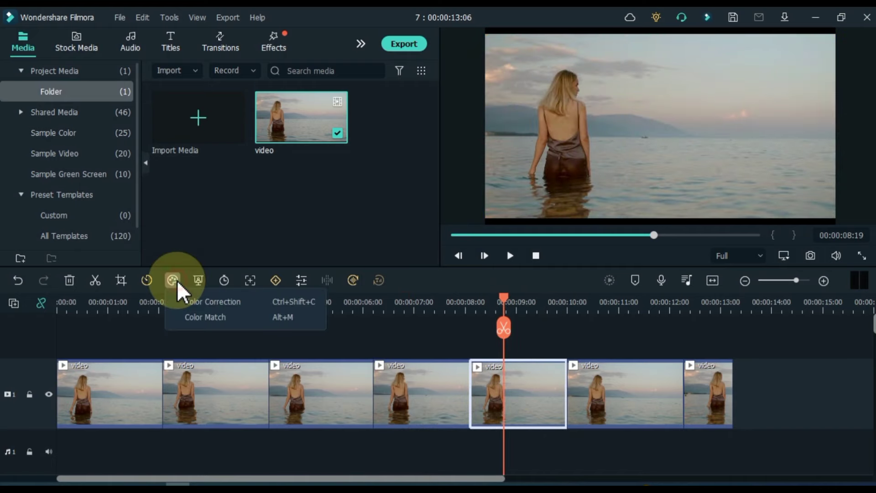
left_click(191, 302)
left_click_drag(276, 136, 276, 215)
left_click(200, 360)
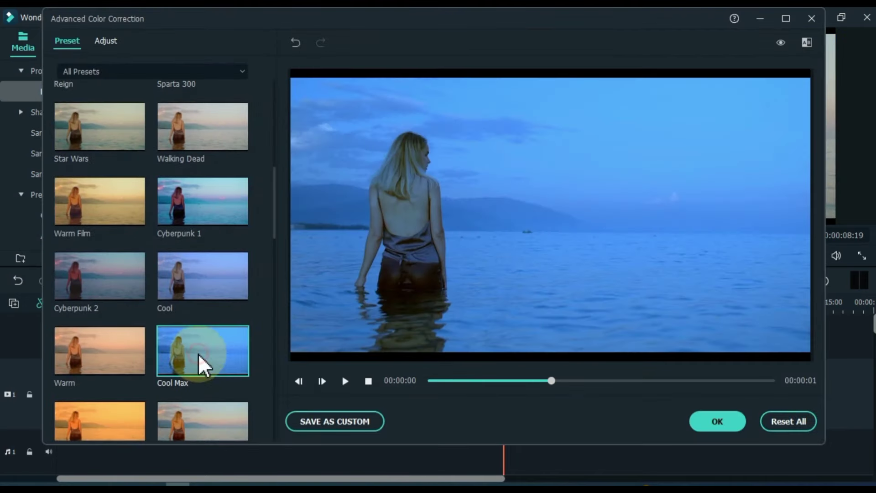
left_click(717, 424)
- Apply the Lomo preset to the sixth clip piece
left_click(604, 305)
left_click(618, 406)
left_click(176, 283)
left_click(192, 302)
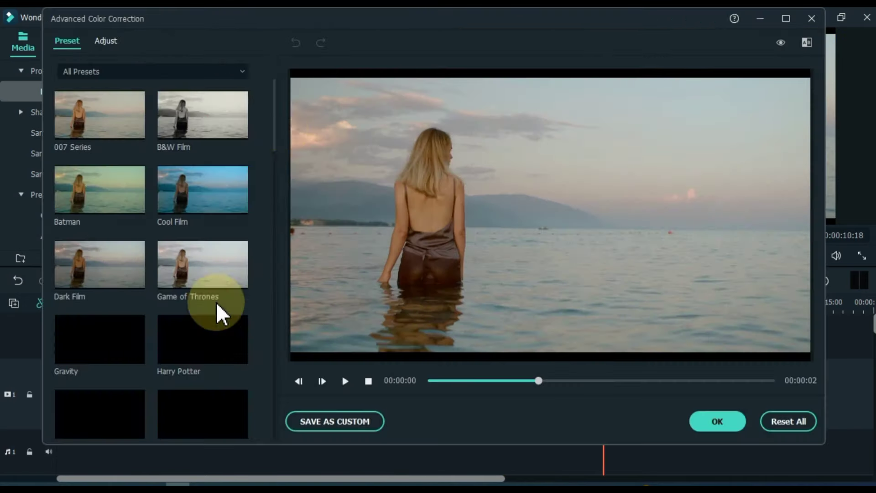
left_click_drag(275, 146, 288, 333)
left_click(203, 317)
left_click(715, 423)
- Apply the Fantasy preset to the last clip piece
left_click(693, 305)
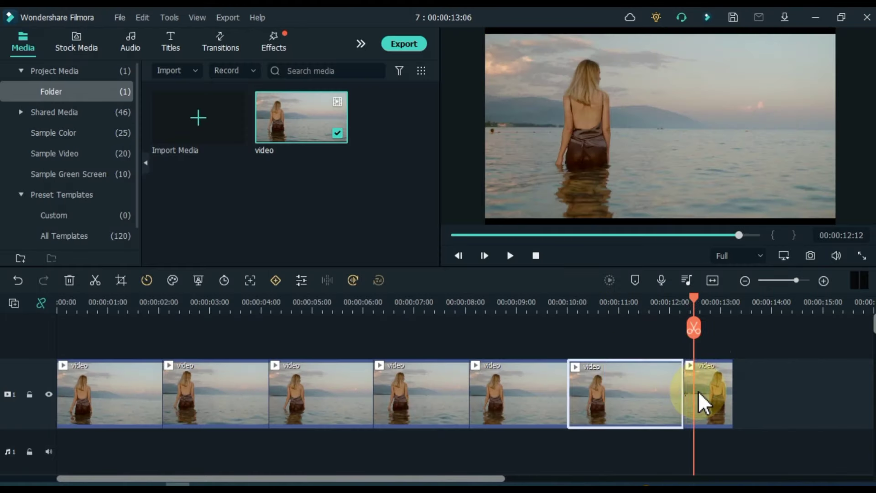
left_click(704, 404)
left_click(173, 280)
left_click(211, 303)
left_click_drag(276, 137, 283, 273)
left_click(98, 262)
left_click(716, 420)
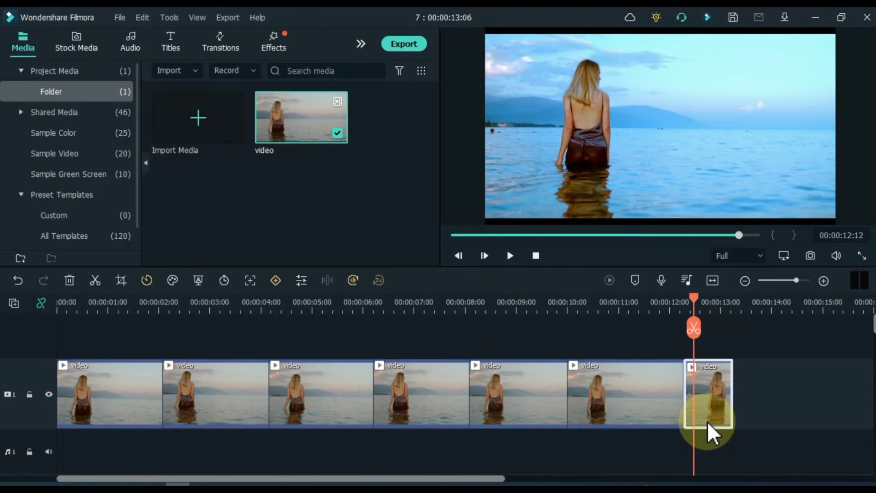
- Drop a Dissolve transition from the Transitions library between the clips on the video track
left_click_drag(665, 313, 136, 329)
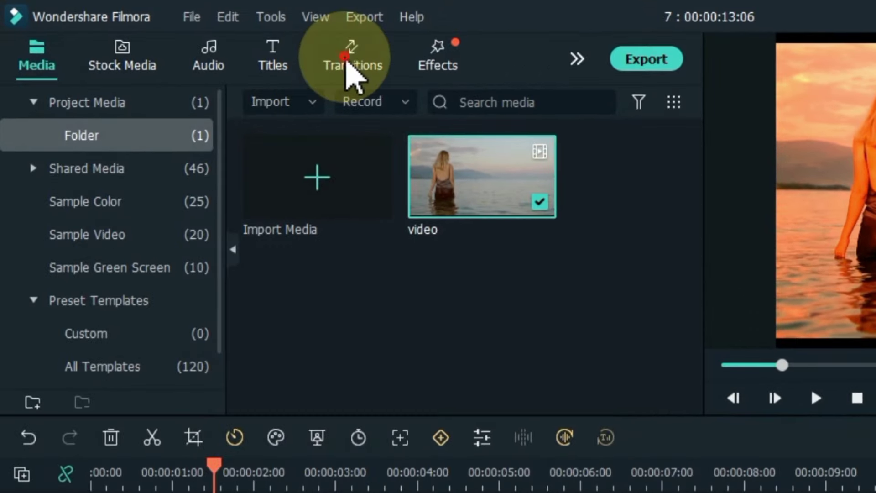
left_click(220, 46)
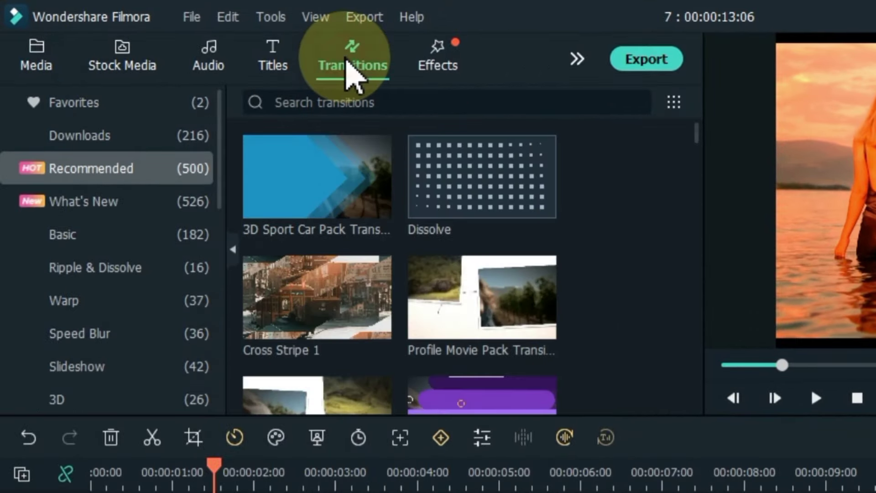
left_click_drag(449, 182, 252, 492)
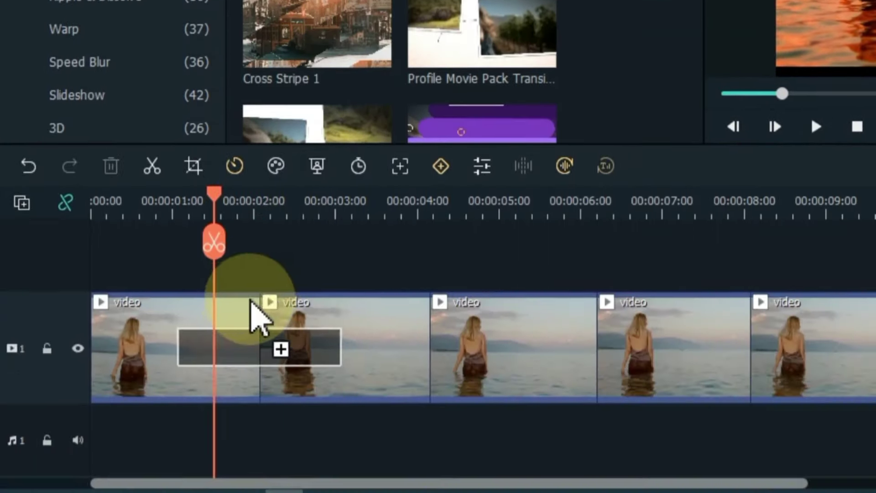
left_click_drag(250, 301, 249, 302)
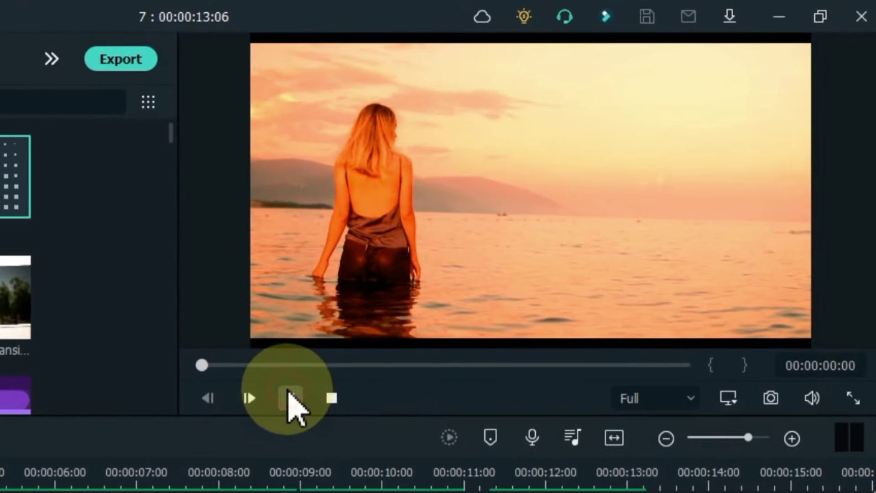
- Play back the edited beach video to preview the transitions
left_click(510, 255)
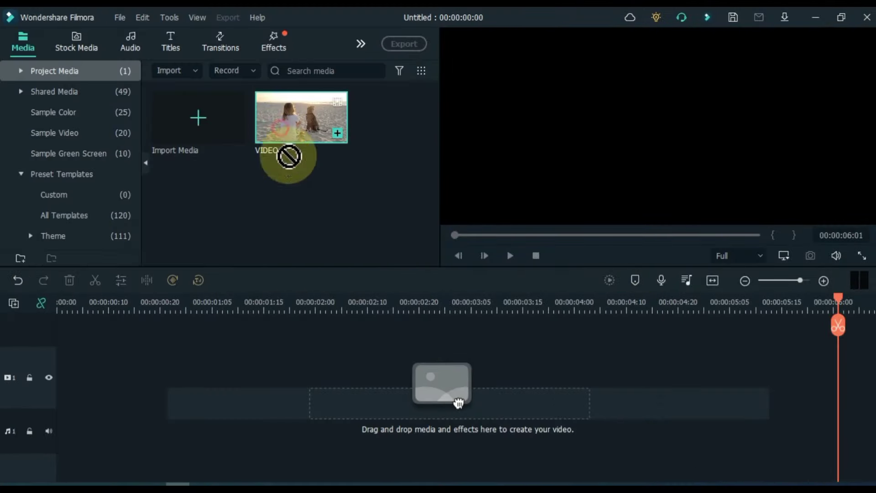
- Add the VIDEO clip to the timeline, split it at 00:00:06:03, and delete the remainder
left_click_drag(289, 156, 59, 396)
left_click_drag(67, 313, 853, 360)
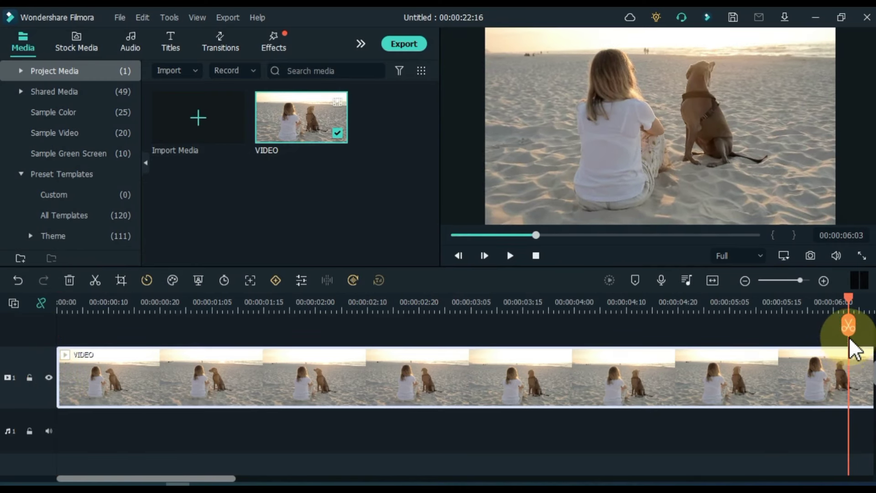
left_click(714, 281)
left_click(400, 367)
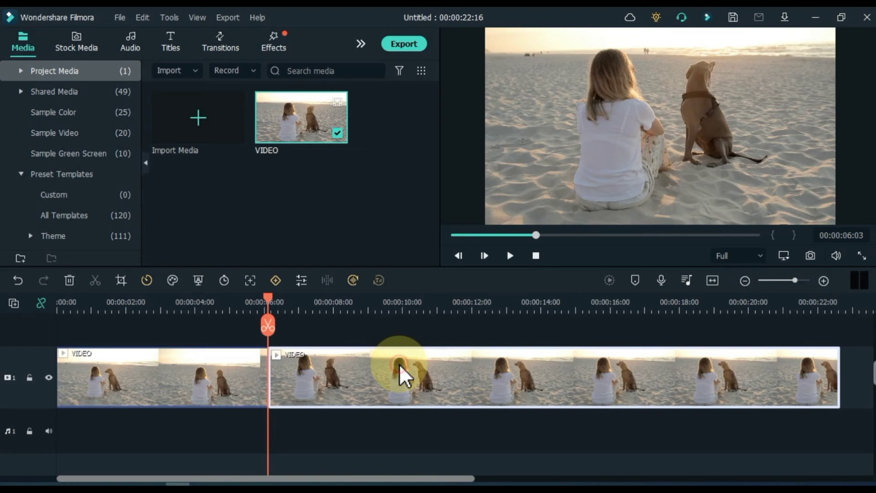
key("Delete")
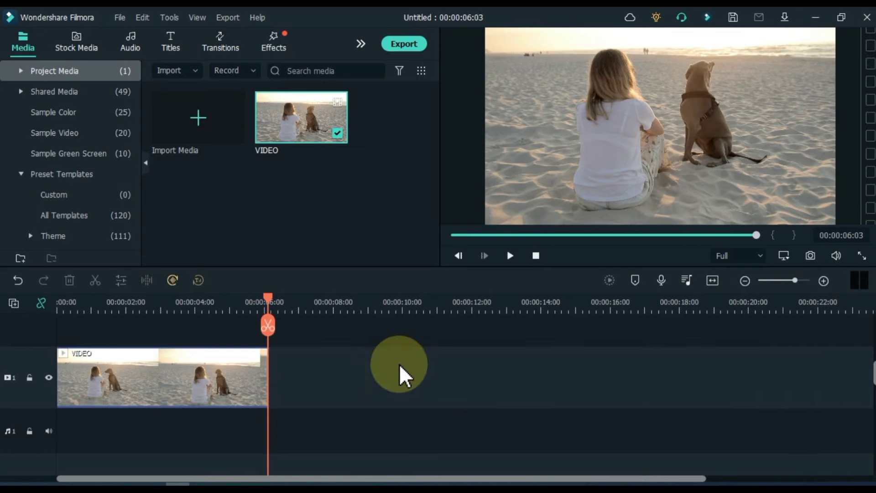
left_click(713, 280)
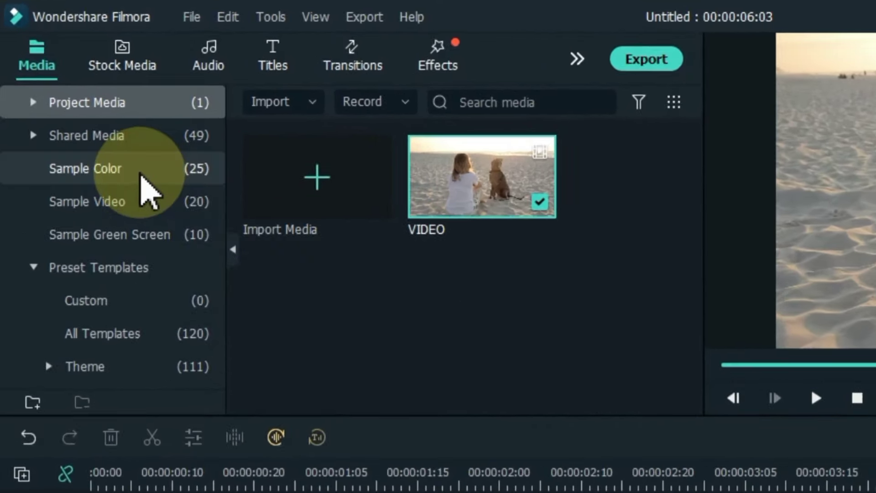
- Put the Black sample colour on a track above the video and resize it into a bottom strip
left_click(87, 115)
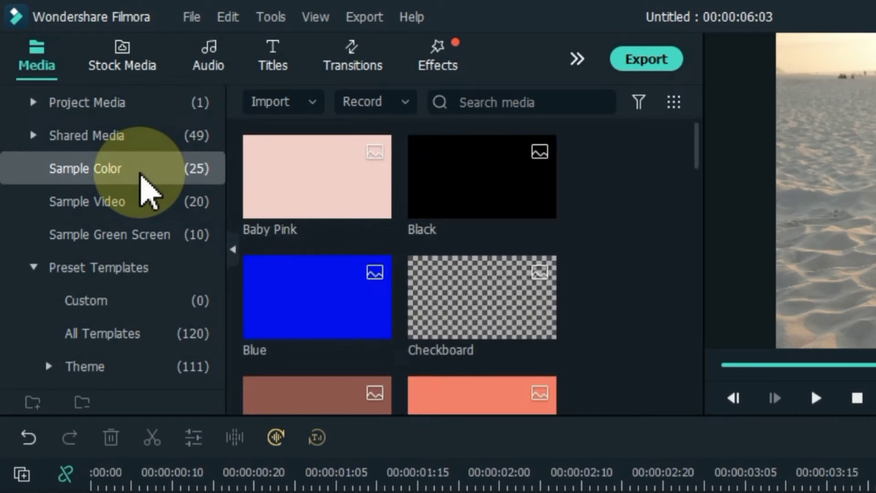
left_click_drag(469, 219, 89, 492)
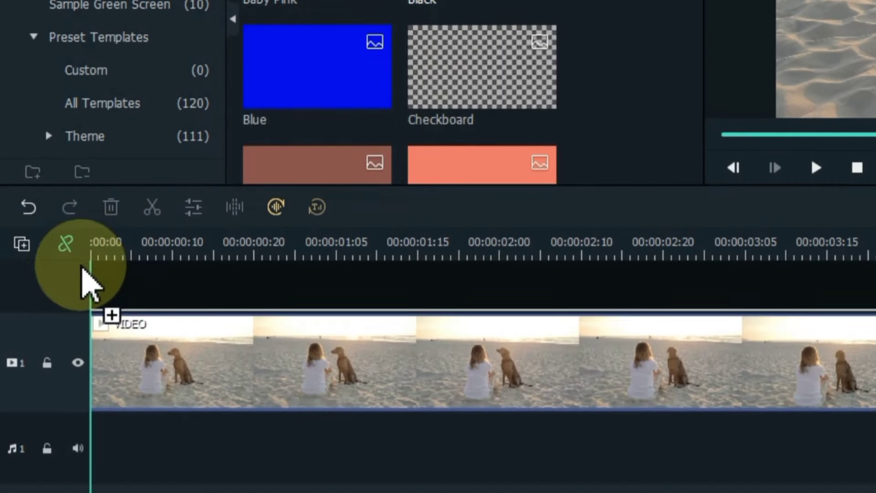
left_click_drag(89, 285, 107, 323)
left_click(114, 242)
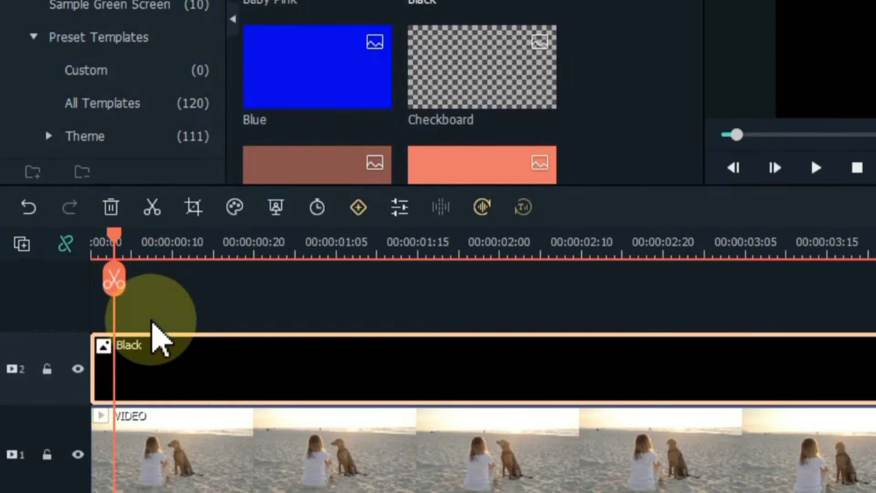
double_click(161, 360)
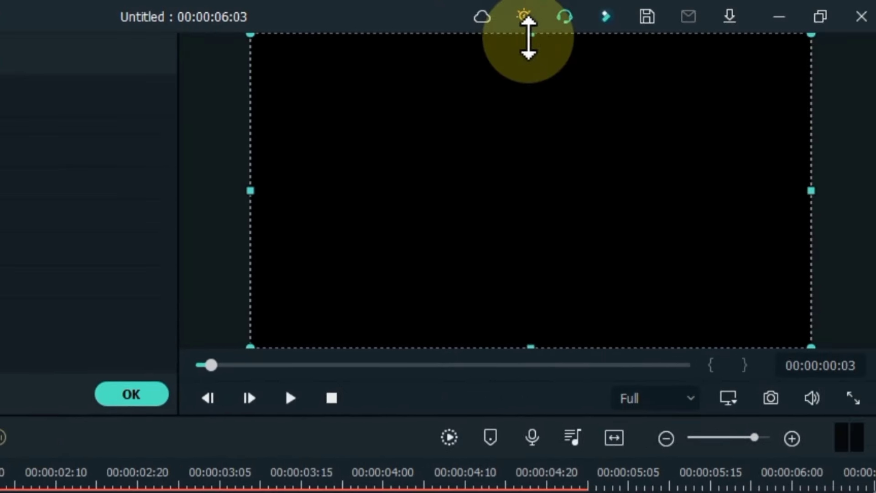
left_click_drag(527, 39, 534, 283)
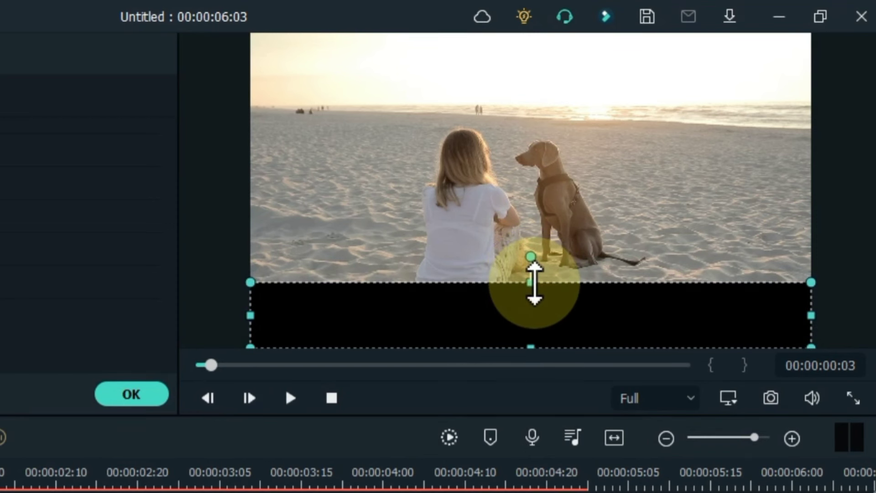
- Confirm the strip's settings, then apply the Image Mask effect found by searching 'MASK' to the black clip
left_click(112, 394)
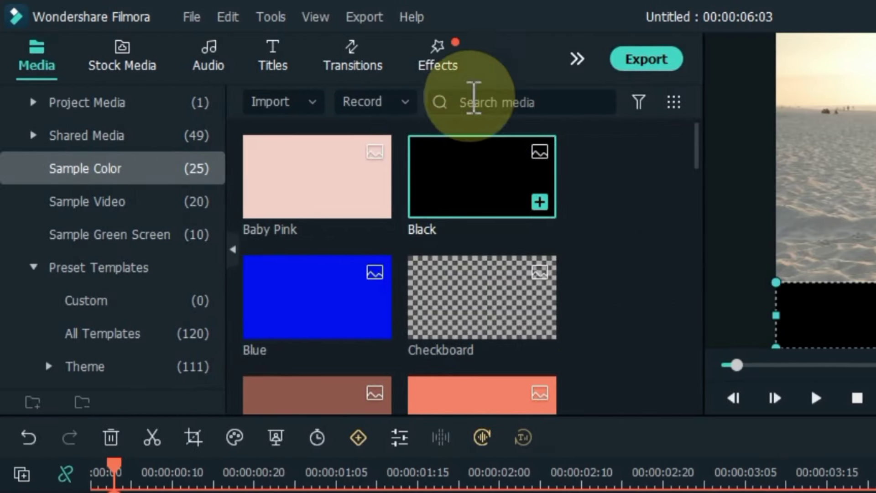
left_click(449, 66)
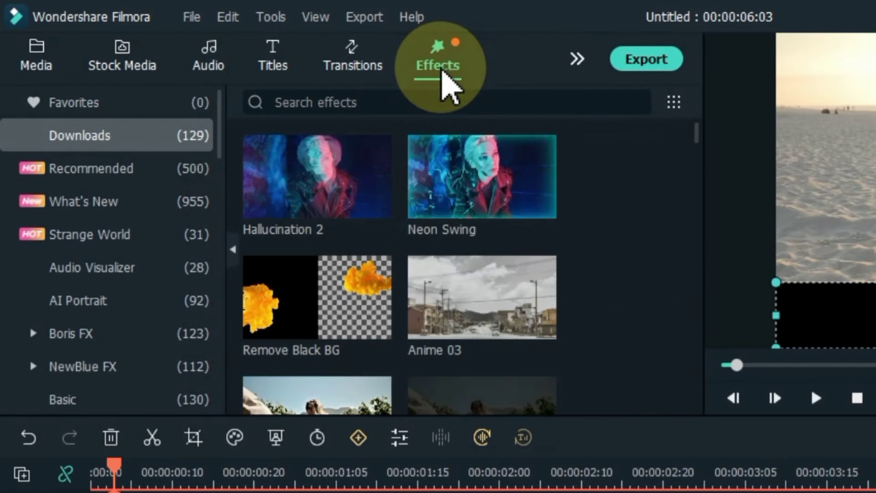
left_click(424, 102)
type("MASK")
key("Return")
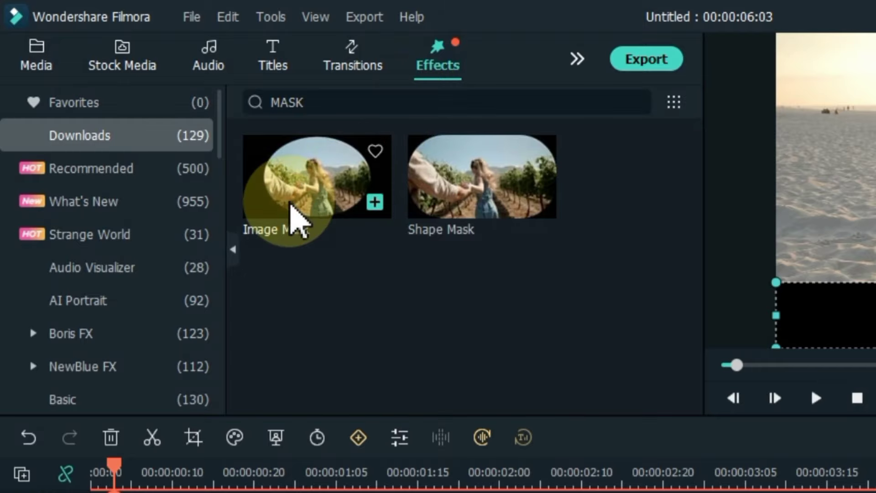
left_click_drag(291, 204, 125, 492)
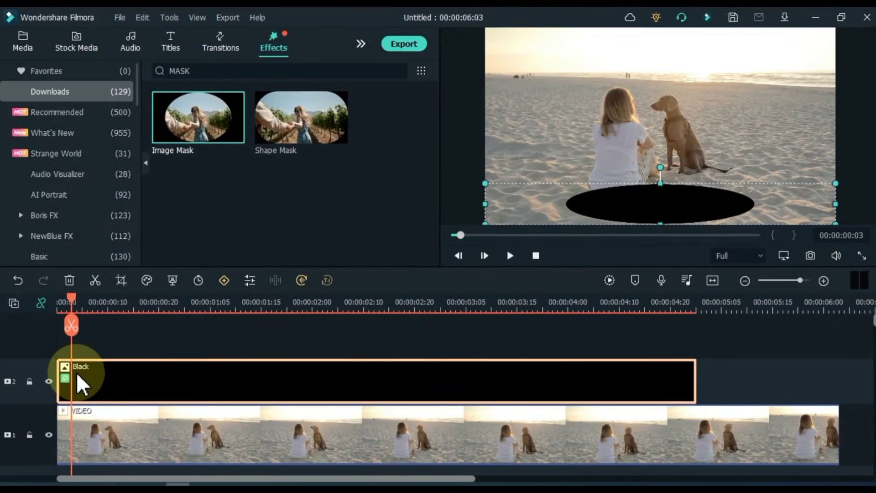
- Open the black clip's Image Mask settings and choose the first rectangular mask preset
left_click(136, 373)
double_click(136, 373)
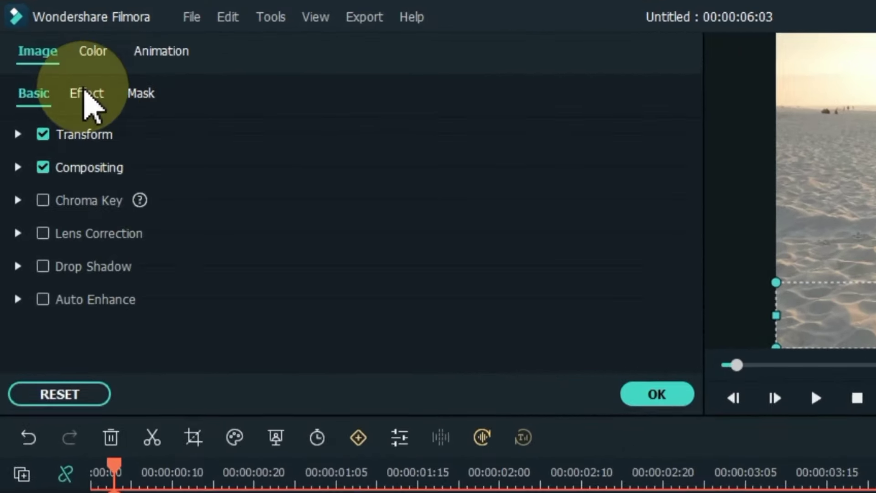
left_click(86, 93)
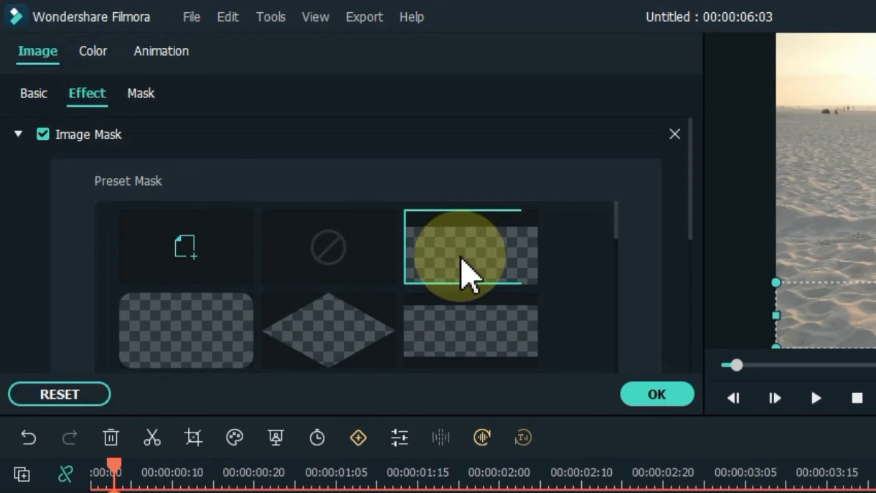
scroll(623, 237, "down", 3)
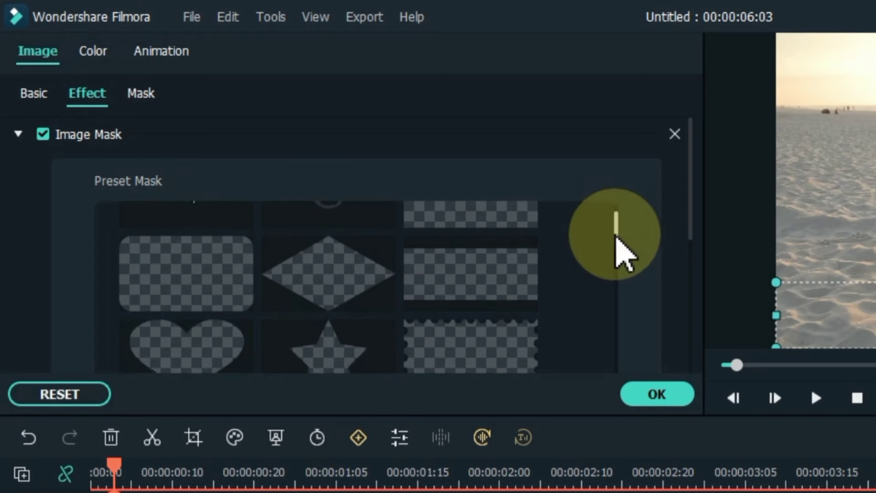
scroll(624, 237, "up", 3)
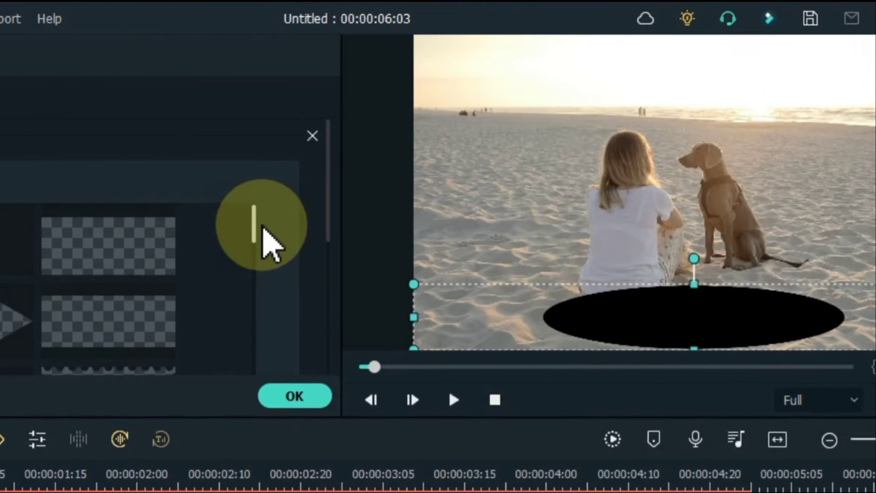
left_click(123, 253)
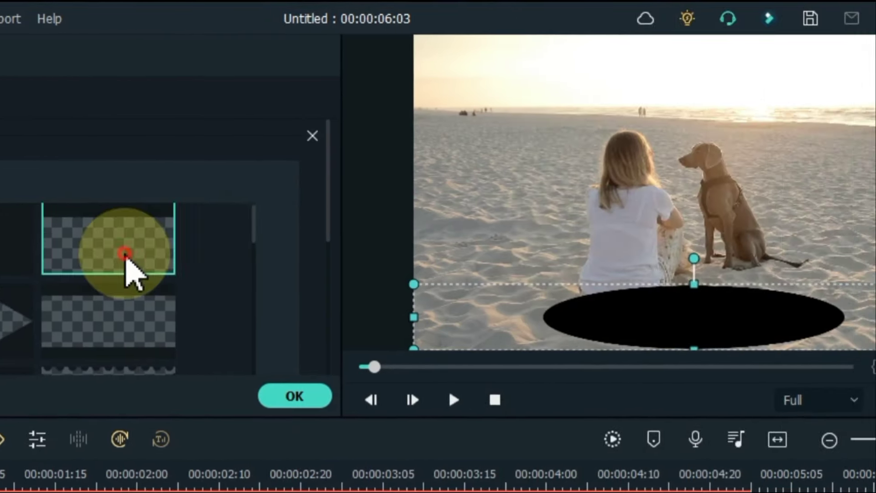
left_click(119, 335)
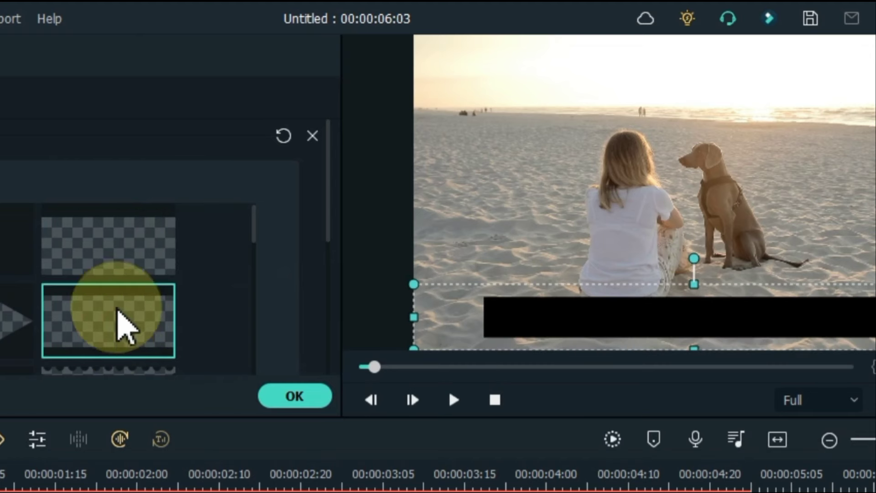
left_click(118, 265)
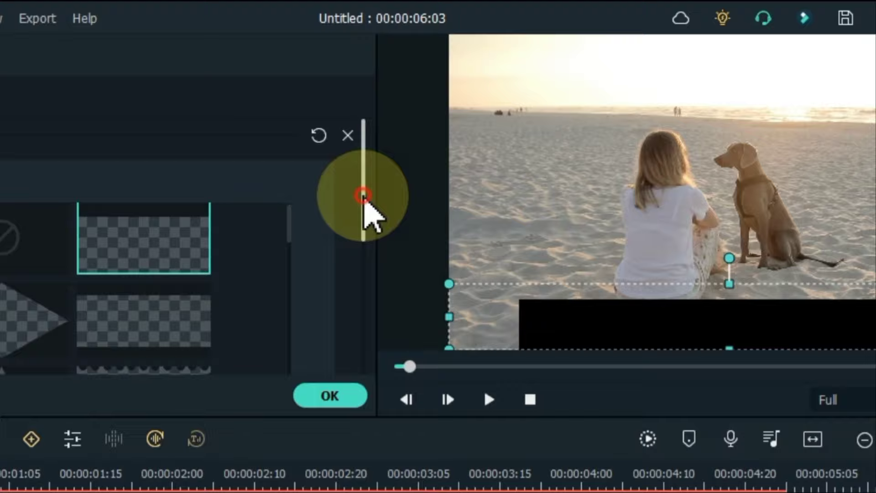
- Set the mask width to 139 and feather to 100, then raise the strip's top edge slightly
left_click_drag(327, 188, 339, 300)
left_click_drag(529, 315, 532, 321)
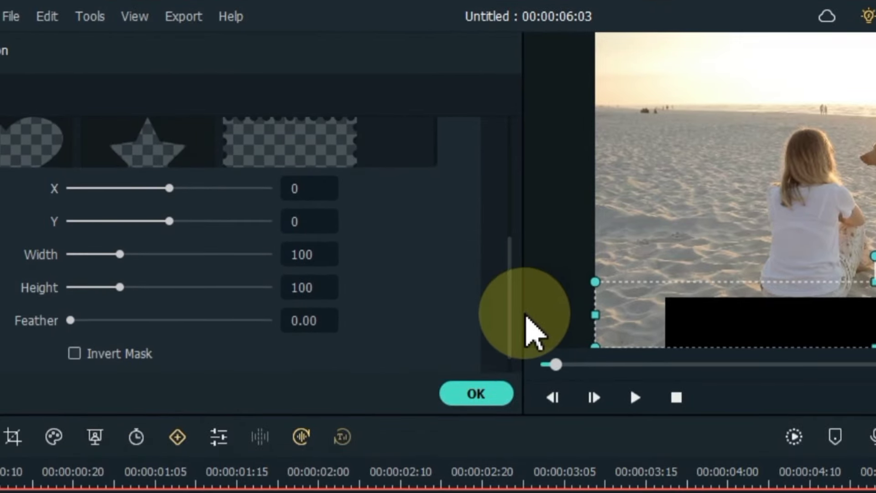
left_click_drag(119, 258, 138, 259)
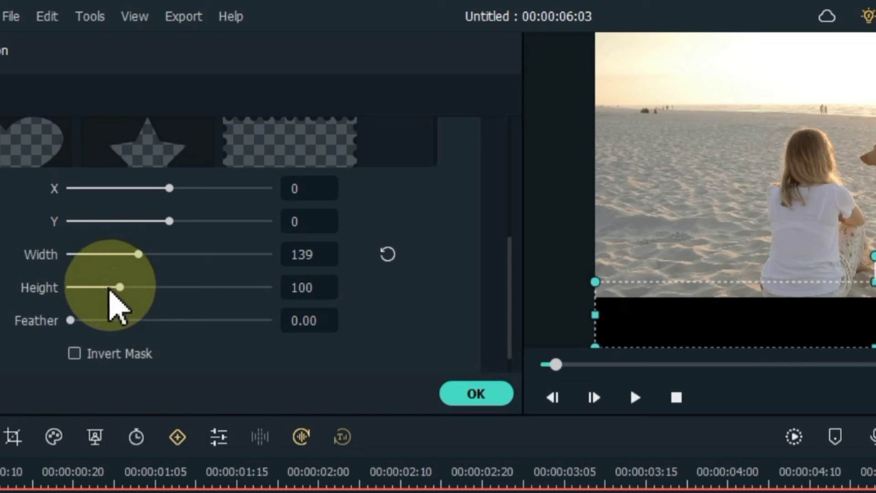
left_click_drag(88, 326, 281, 334)
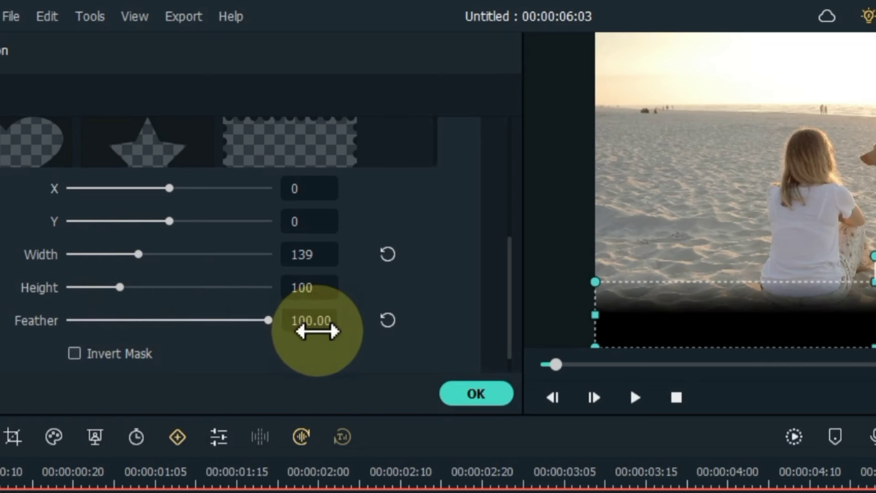
left_click(463, 396)
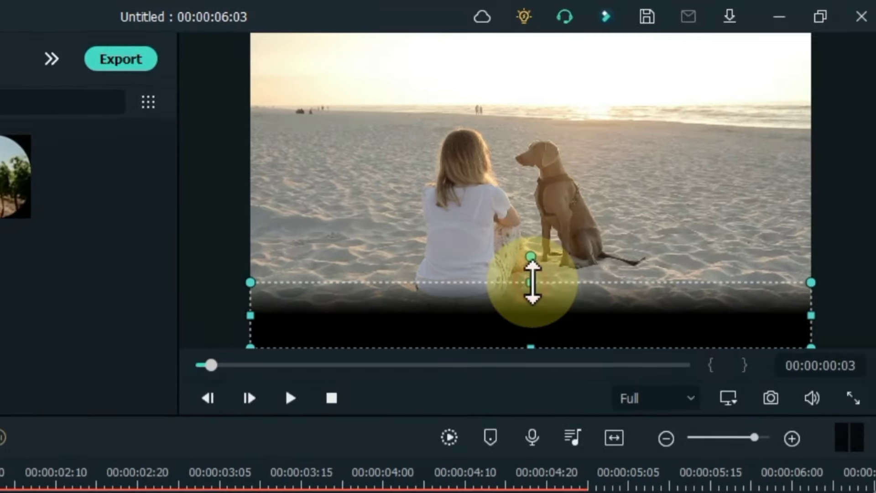
left_click_drag(532, 281, 536, 260)
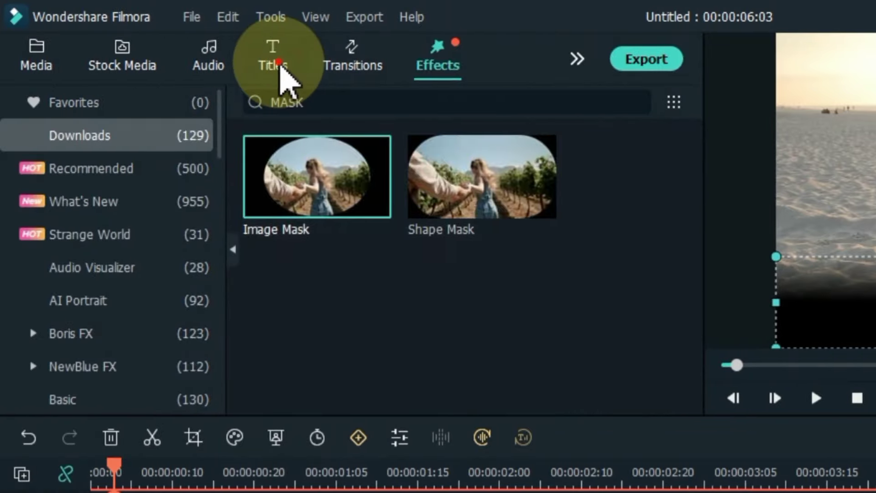
- Add a Default Title reading 'ME DOG' and drag it down onto the black strip
left_click(26, 64)
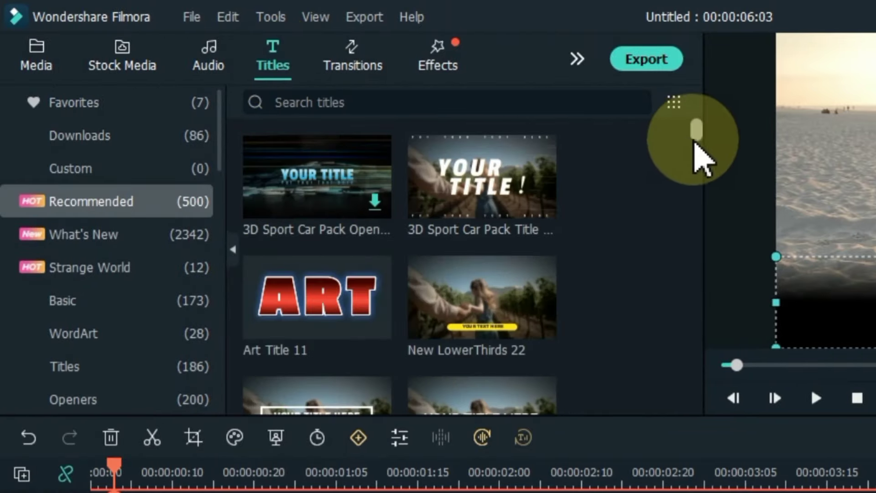
scroll(702, 150, "down", 4)
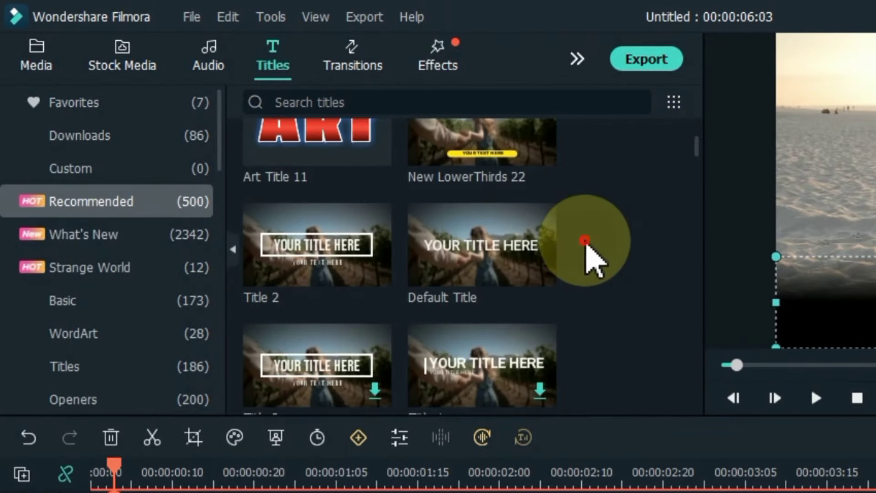
left_click_drag(449, 249, 50, 349)
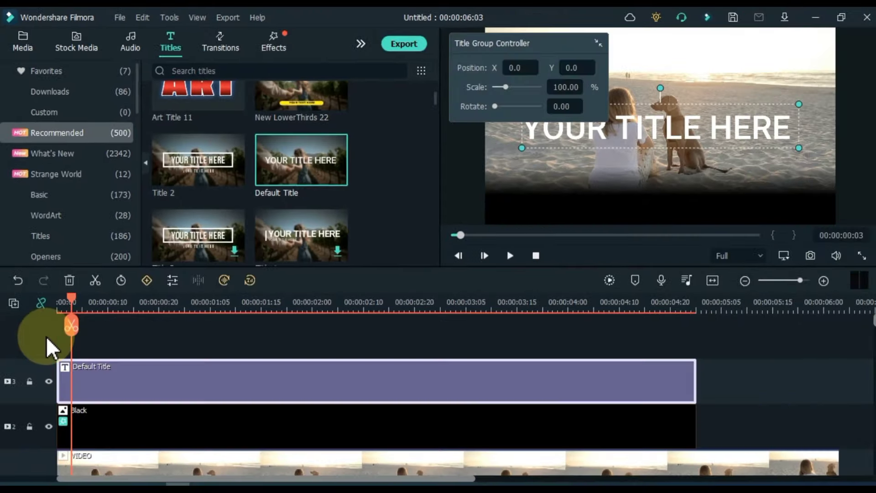
double_click(85, 386)
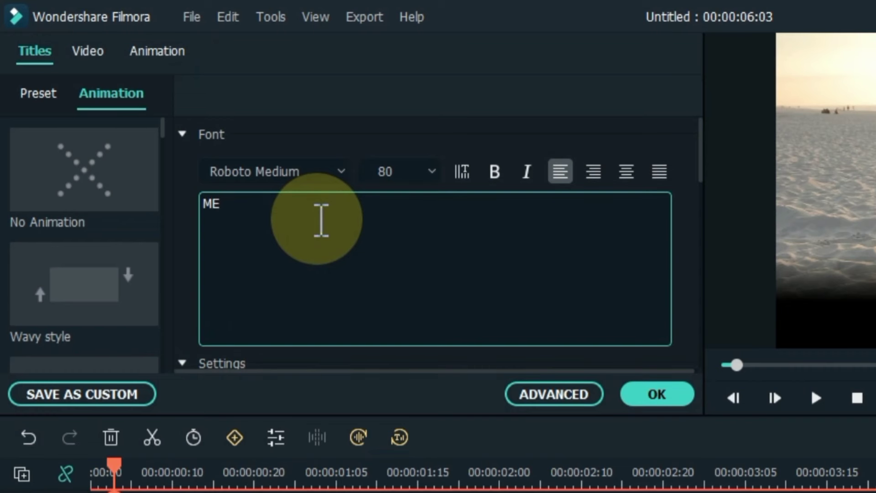
type("DOG")
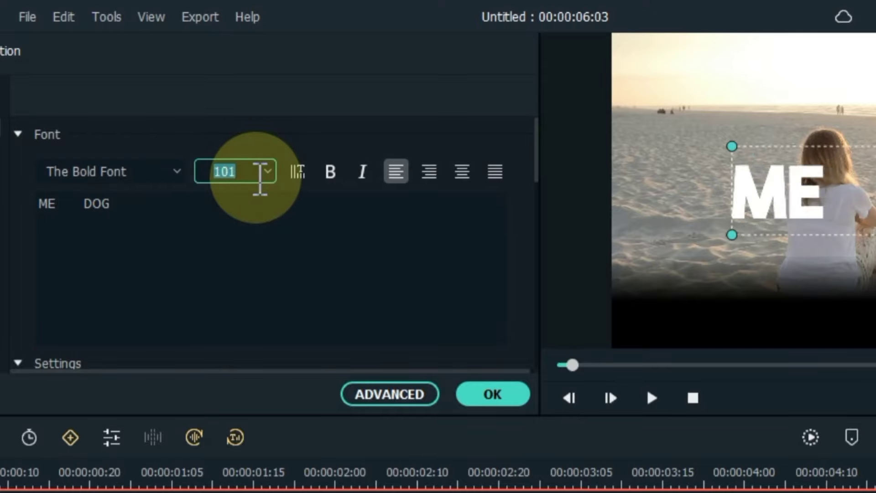
left_click(493, 394)
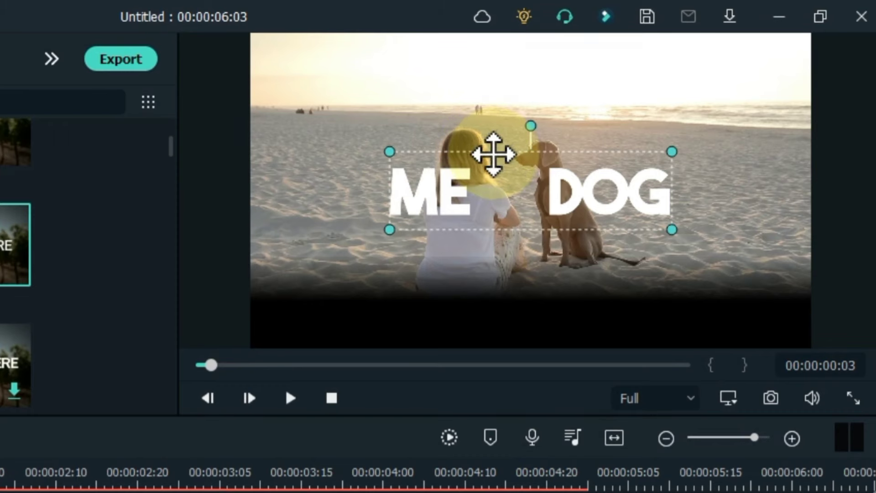
left_click_drag(493, 154, 550, 270)
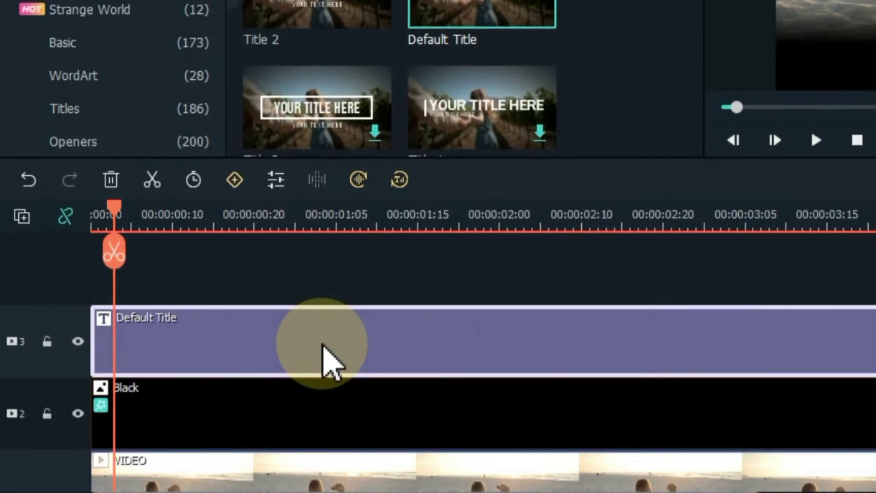
- Copy the title clip, add a fourth video track, and paste the copy at the timeline start
right_click(322, 346)
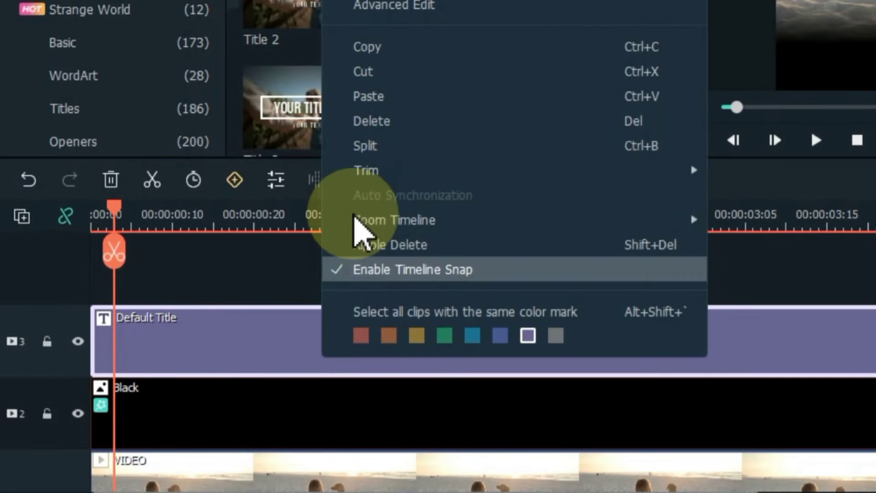
left_click(382, 49)
left_click(23, 215)
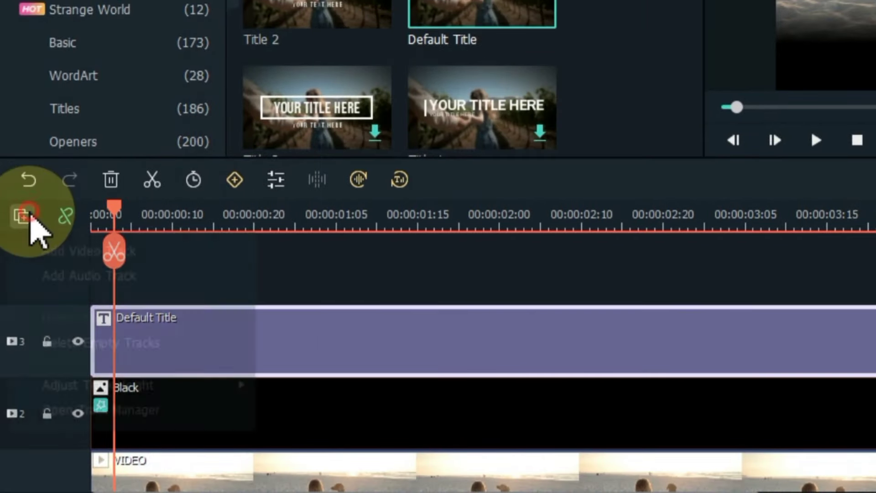
left_click(76, 252)
left_click(78, 337)
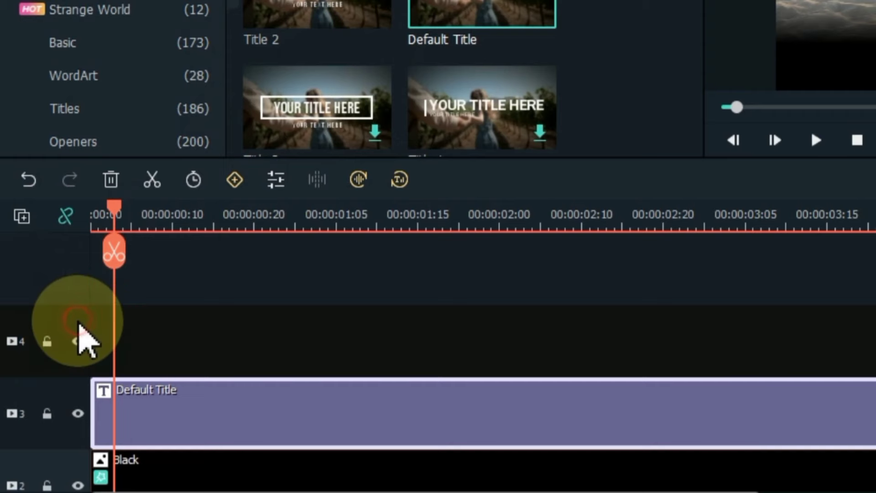
right_click(165, 329)
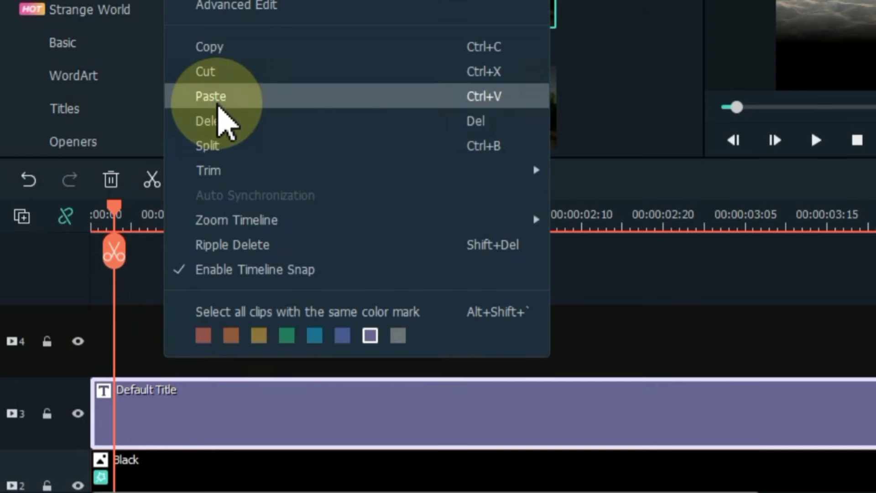
left_click(217, 97)
left_click_drag(231, 333, 152, 333)
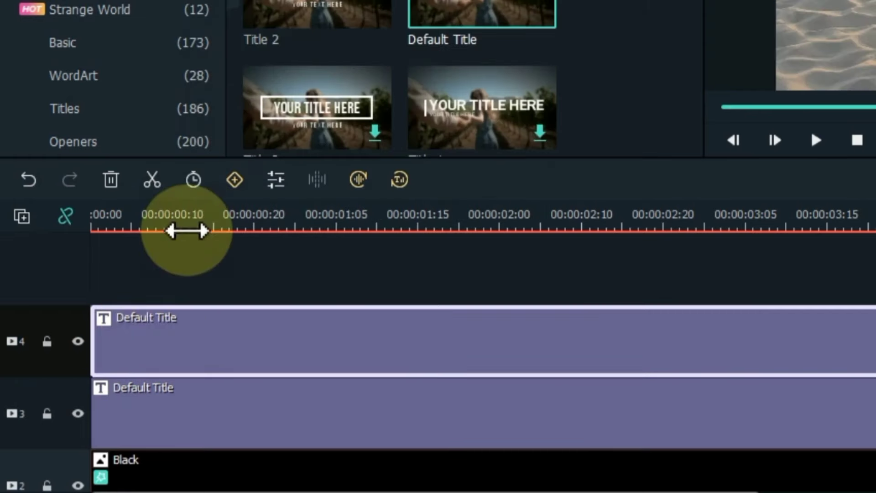
- Change the copied title to '& MY', shrink its font size, and shift it horizontally between ME and DOG
double_click(215, 338)
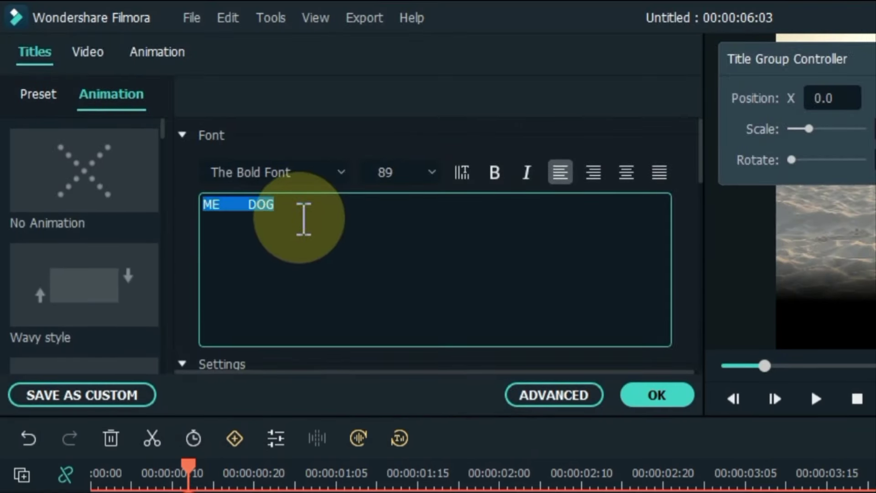
type("& MY")
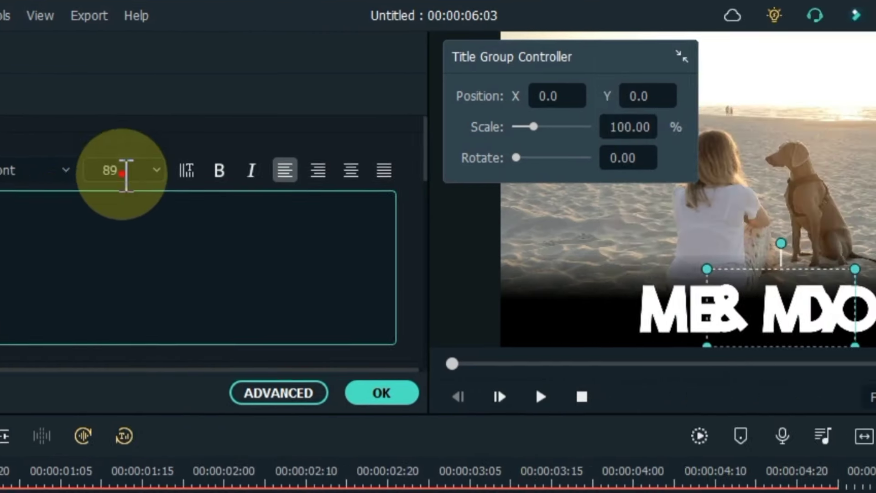
double_click(403, 172)
type("61")
key("Return")
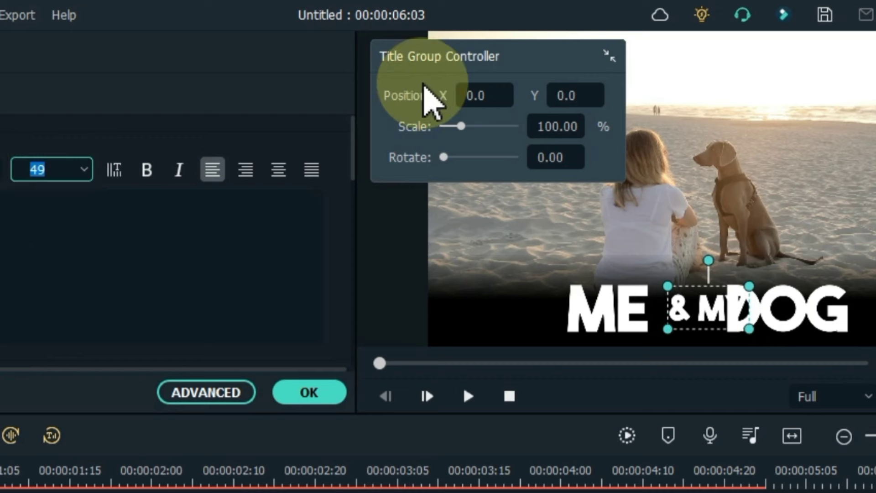
left_click(490, 87)
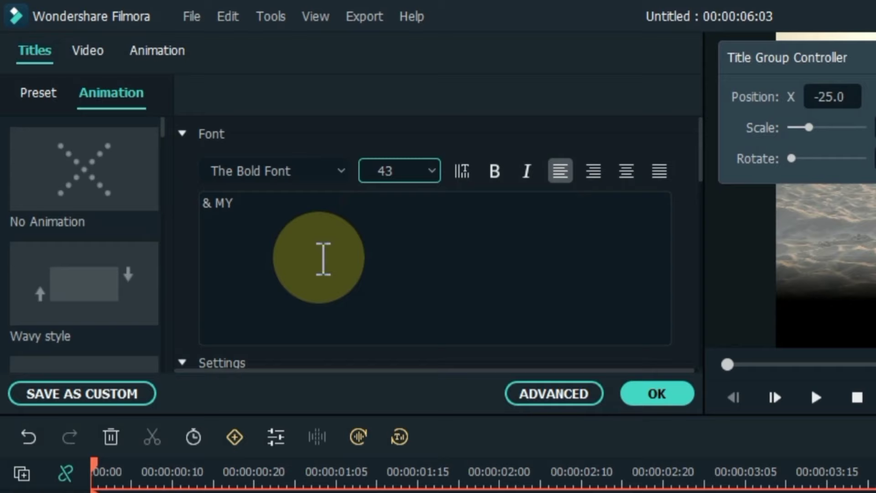
- Set the '& MY' text colour to yellow
scroll(323, 257, "down", 10)
scroll(323, 258, "up", 4)
left_click(323, 255)
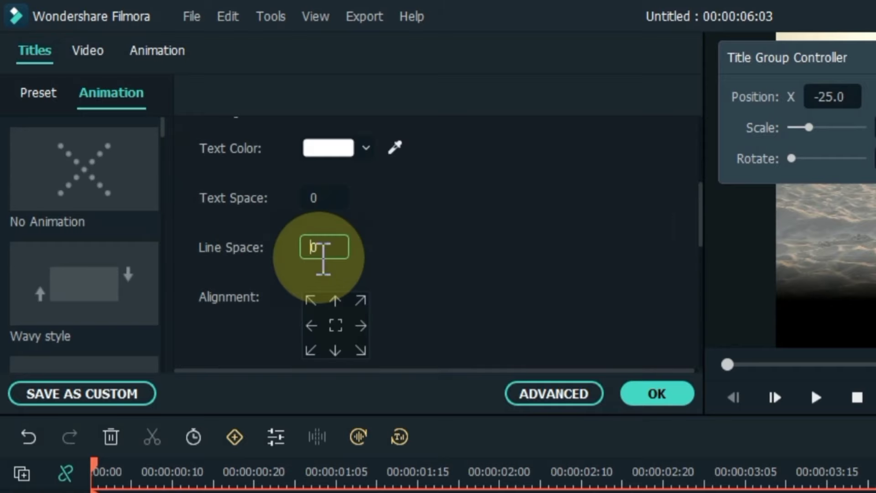
left_click(341, 155)
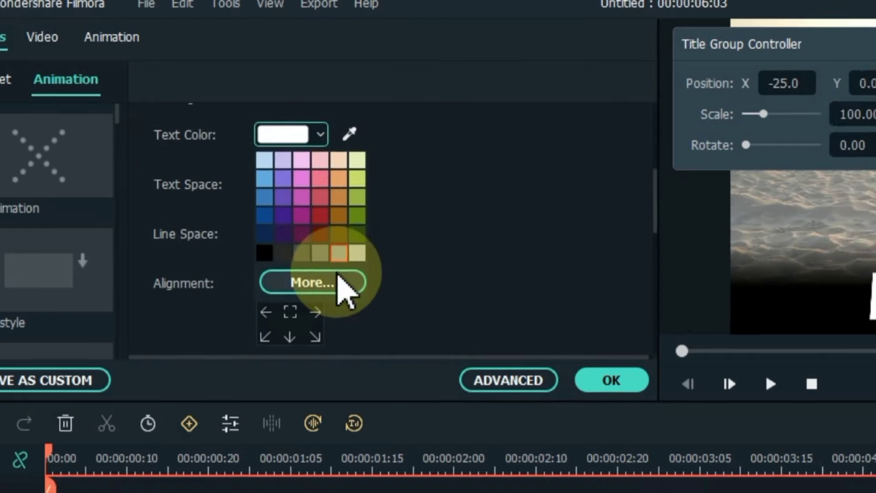
left_click(385, 301)
left_click(480, 241)
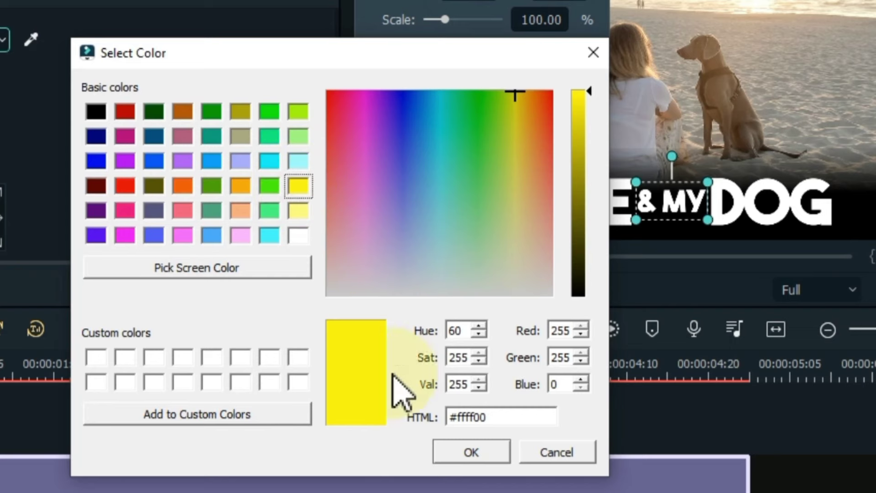
left_click(454, 453)
- Give the text the RichTick animation and play back the finished title
left_click(19, 73)
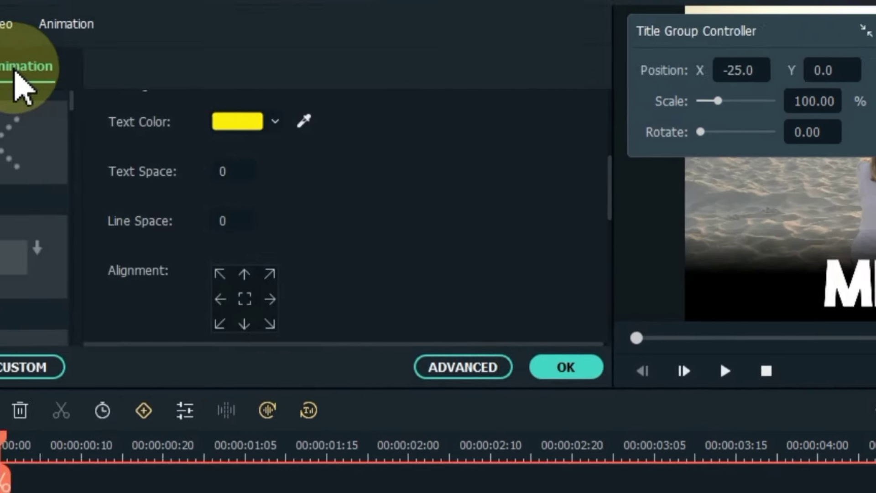
scroll(162, 132, "down", 5)
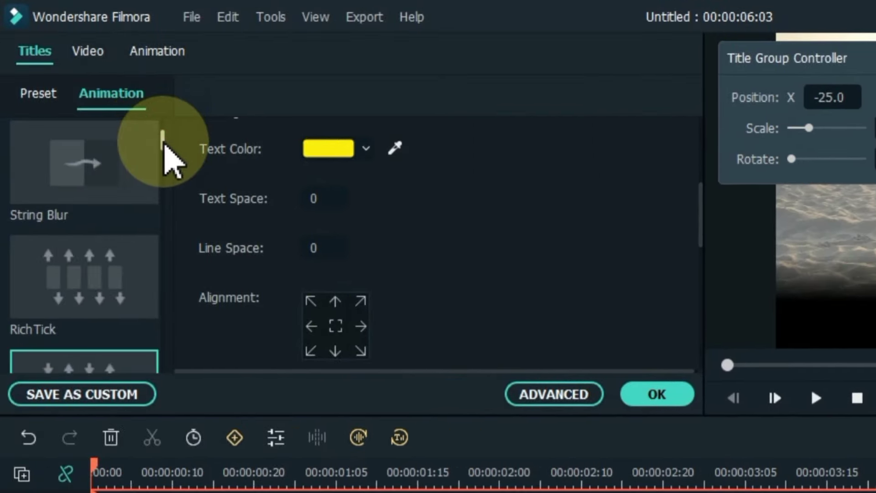
left_click(78, 242)
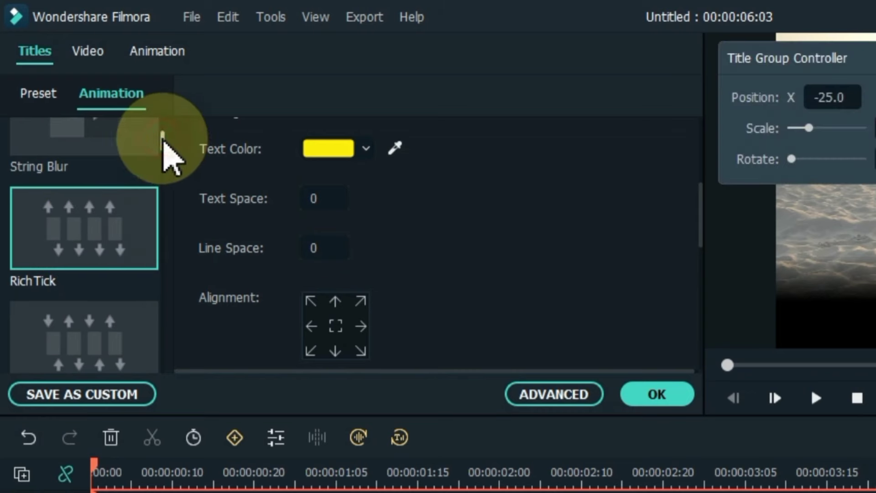
scroll(166, 153, "down", 2)
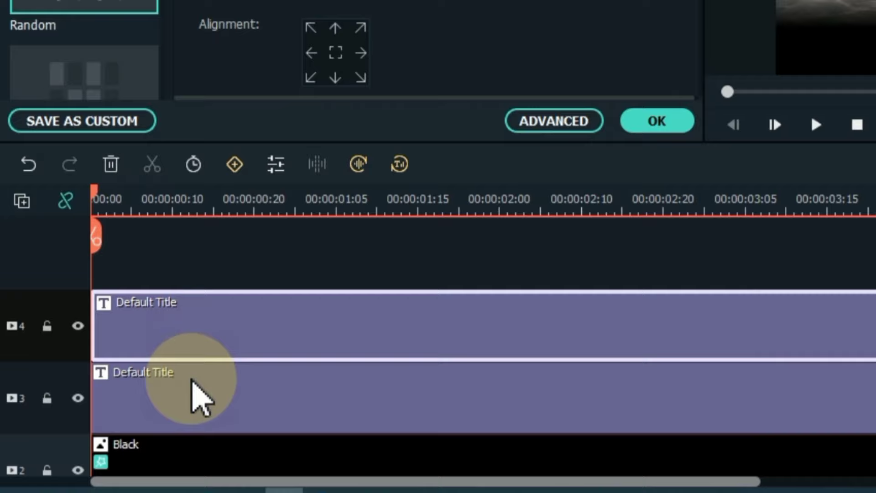
left_click(201, 397)
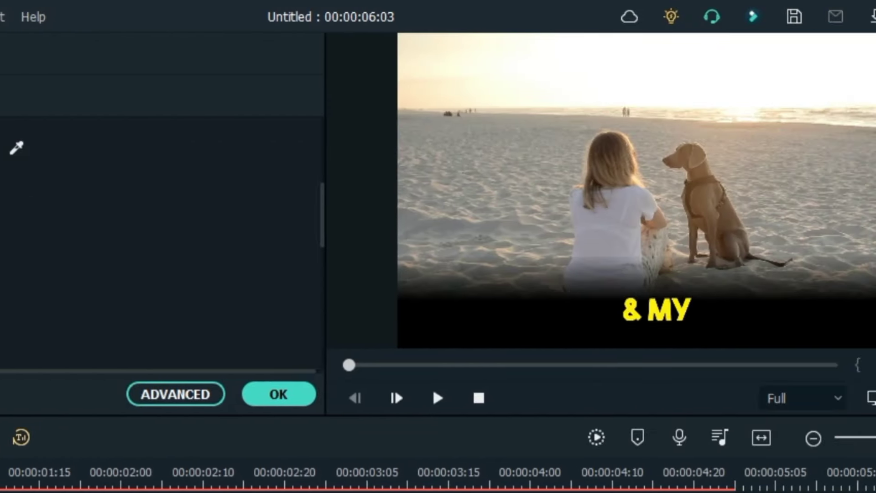
left_click(292, 399)
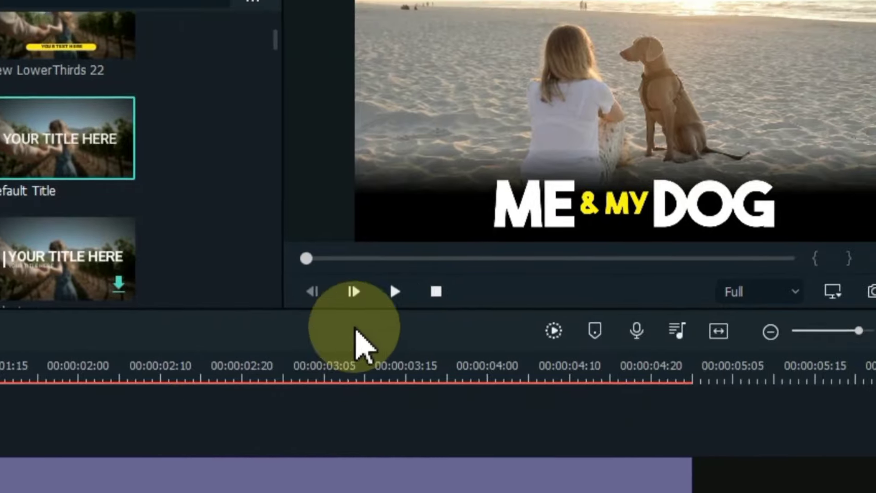
left_click(444, 352)
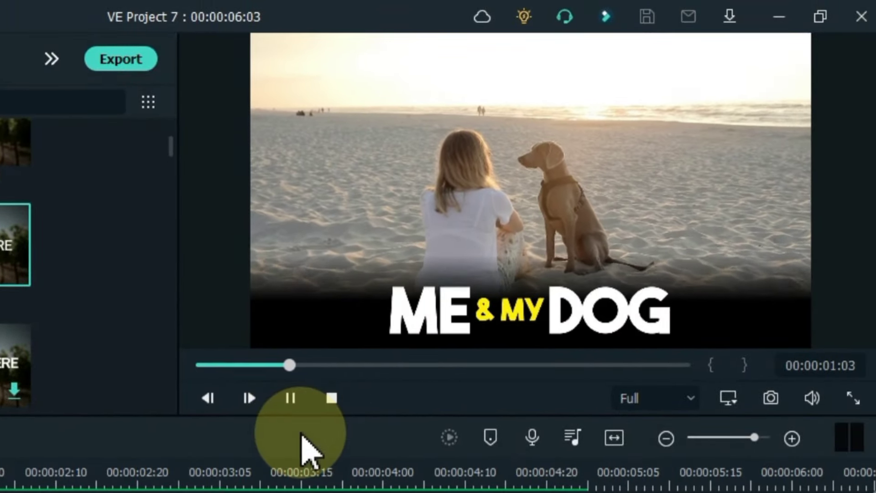
- Add a Fade In animation preset to the black strip clip
key("space")
key("Home")
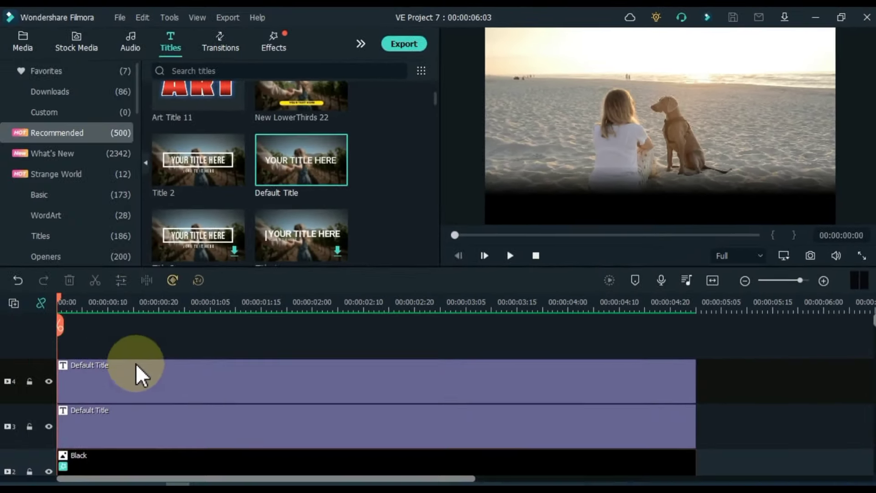
scroll(136, 365, "down", 1)
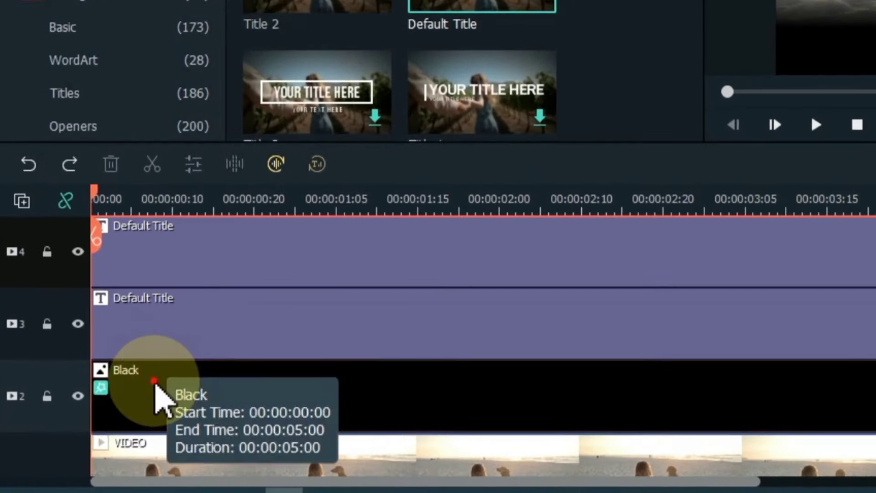
double_click(97, 444)
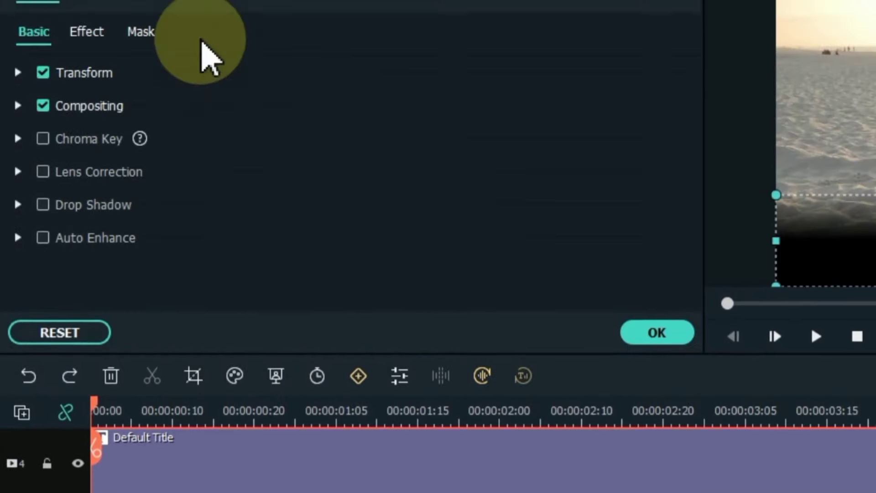
left_click(161, 60)
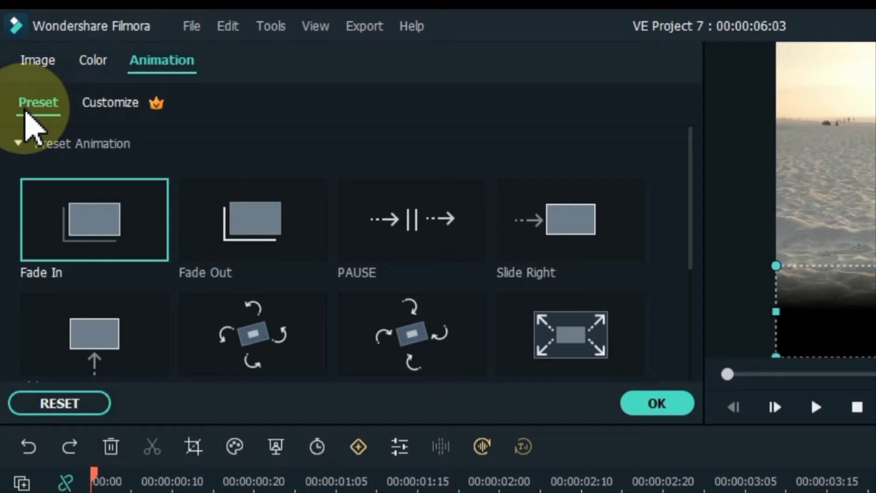
left_click(84, 229)
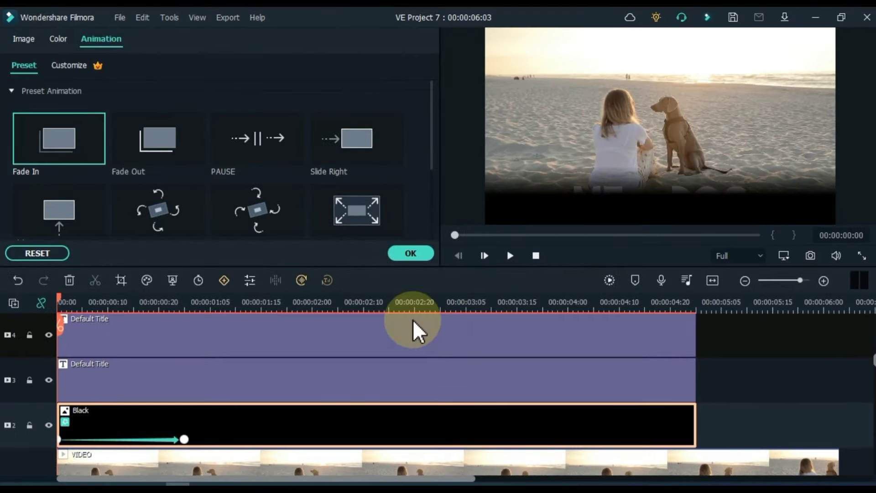
- Move both title clips about a second later and preview the timing
left_click_drag(729, 355, 223, 385)
left_click(153, 302)
key("space")
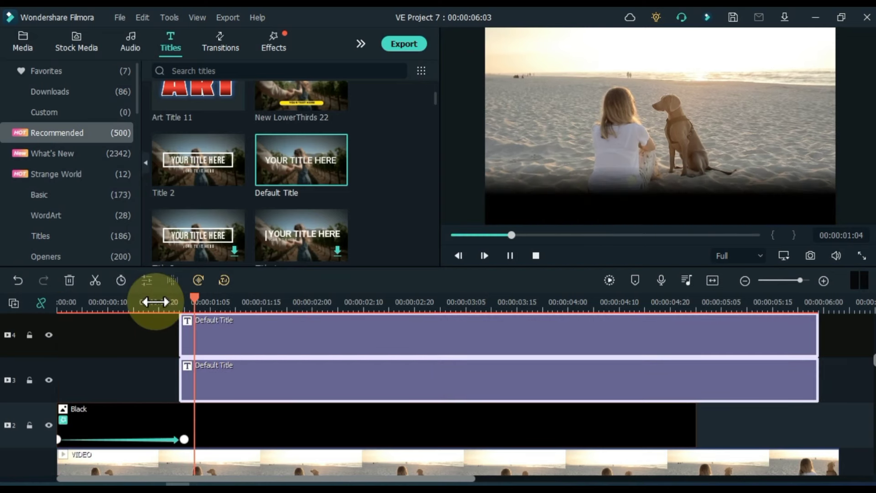
key("space")
- Extend the black strip's end to line up with the titles' end
left_click(675, 443)
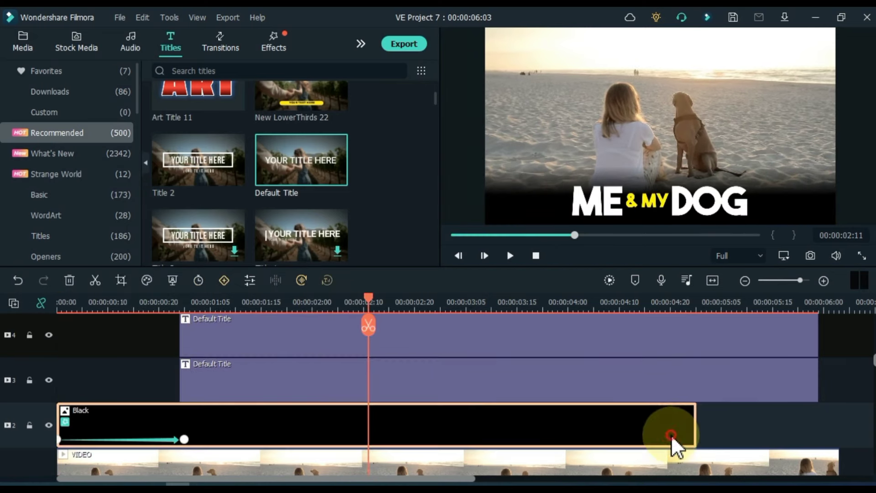
left_click_drag(724, 425, 830, 412)
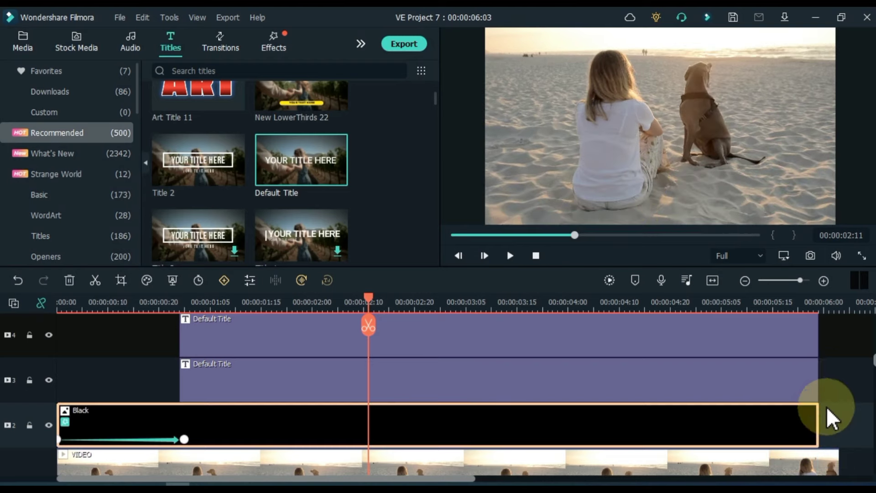
left_click(834, 380)
key("Home")
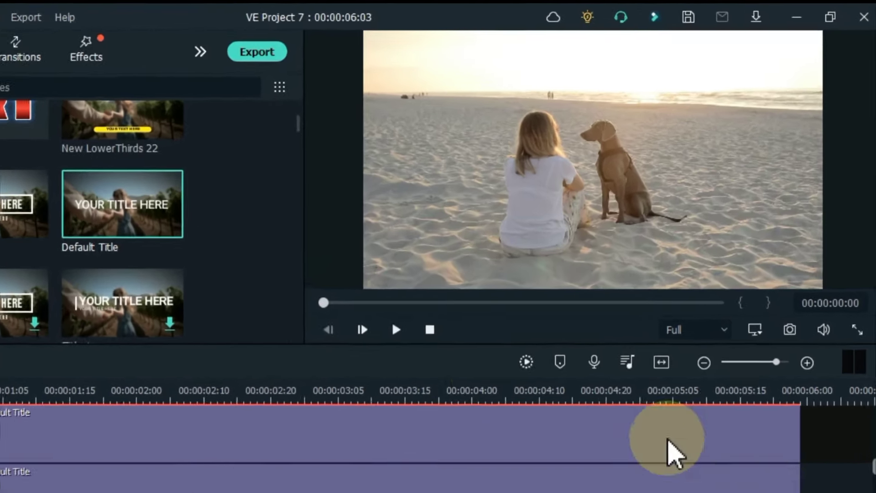